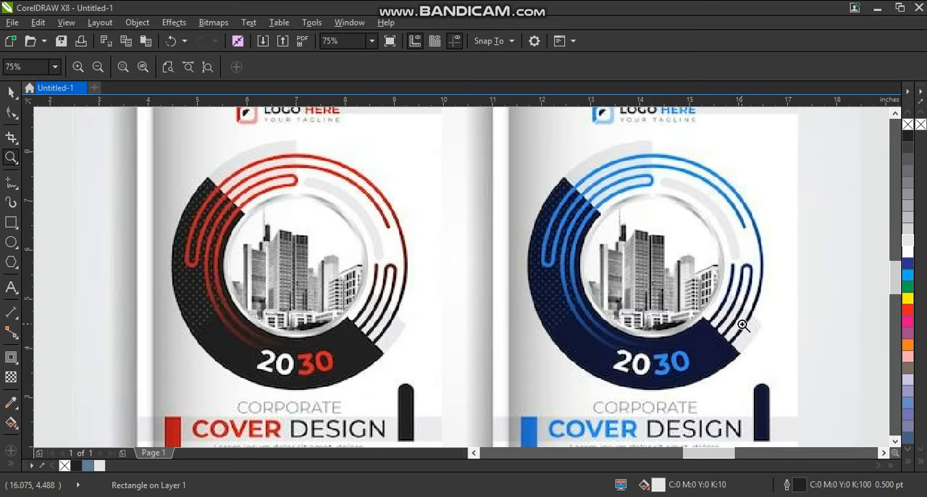
- Lock the background rectangle so it cannot be selected while drawing beside the reference covers
{"action": "left_click", "coordinate": [598, 257], "text": "shift"}
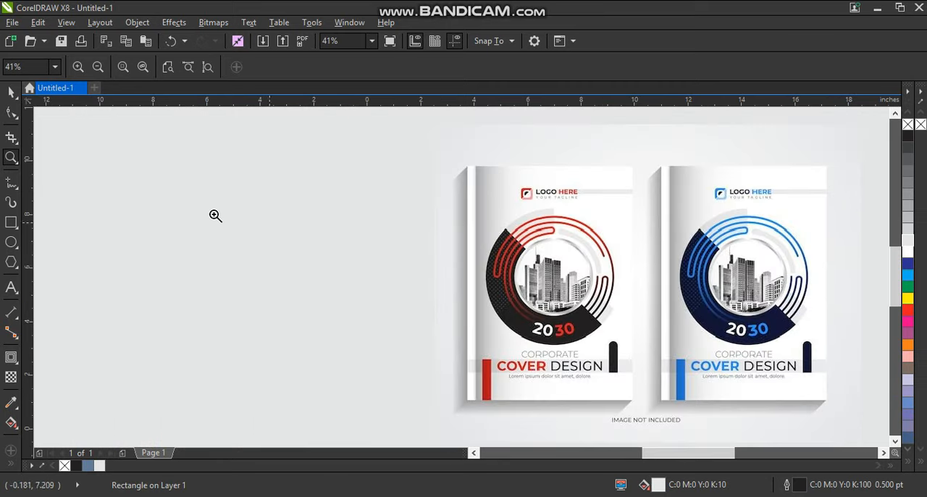
{"action": "left_click_drag", "start_coordinate": [92, 161], "coordinate": [821, 382]}
{"action": "left_click", "coordinate": [10, 242]}
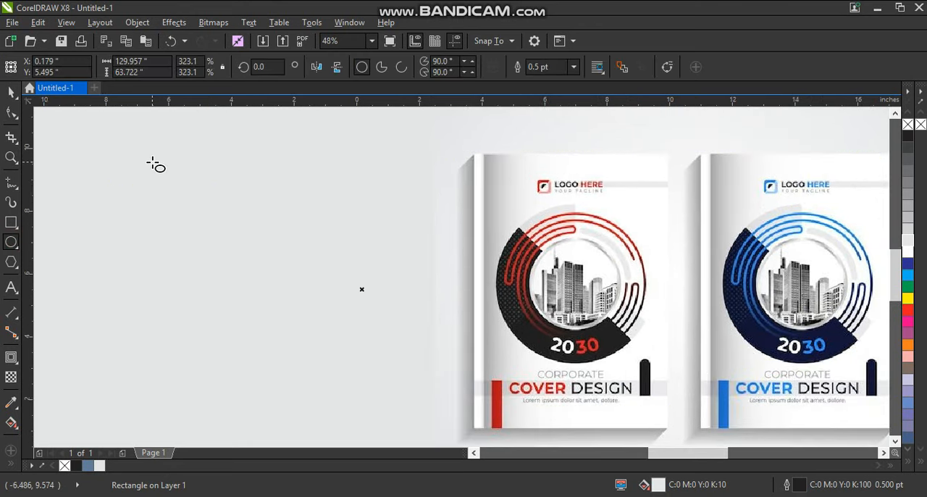
{"action": "left_click", "coordinate": [10, 92]}
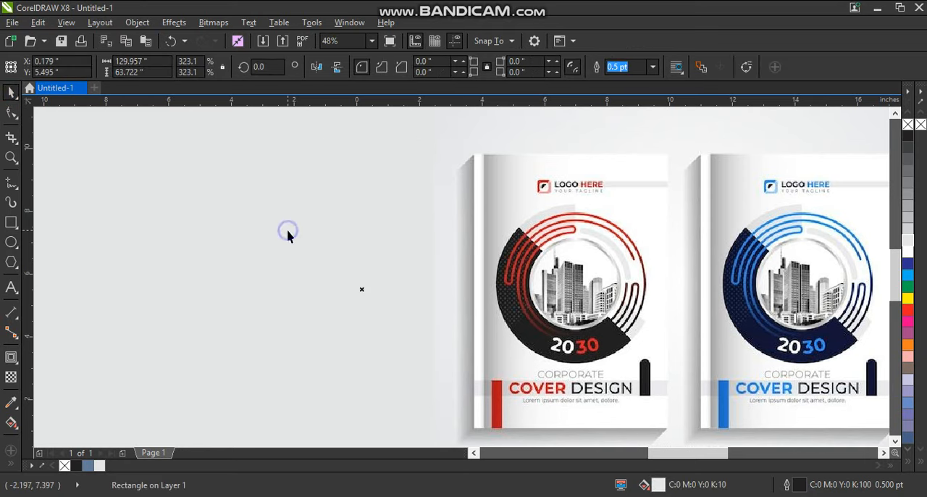
{"action": "right_click", "coordinate": [288, 233]}
{"action": "left_click", "coordinate": [305, 304]}
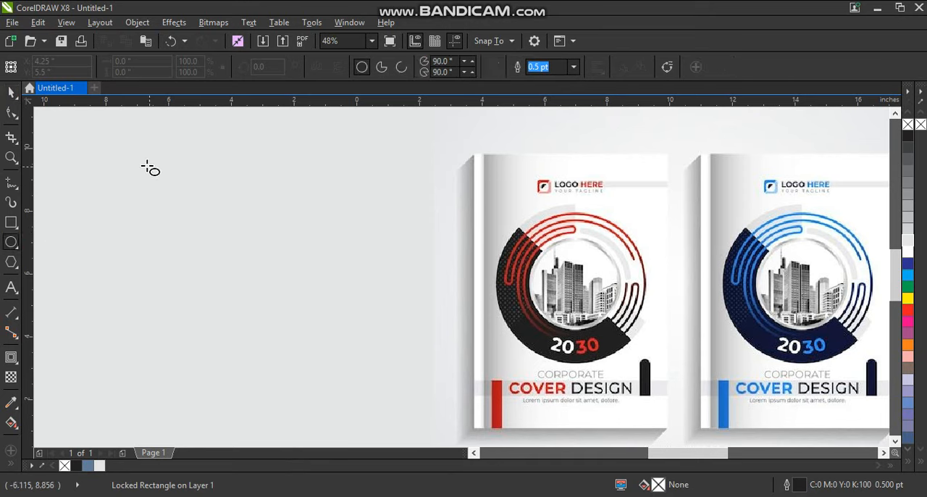
- Draw a circle about 7.55 inches in diameter beside the reference covers and set its outline width to 8 pt
{"action": "left_click_drag", "start_coordinate": [142, 161], "coordinate": [268, 399]}
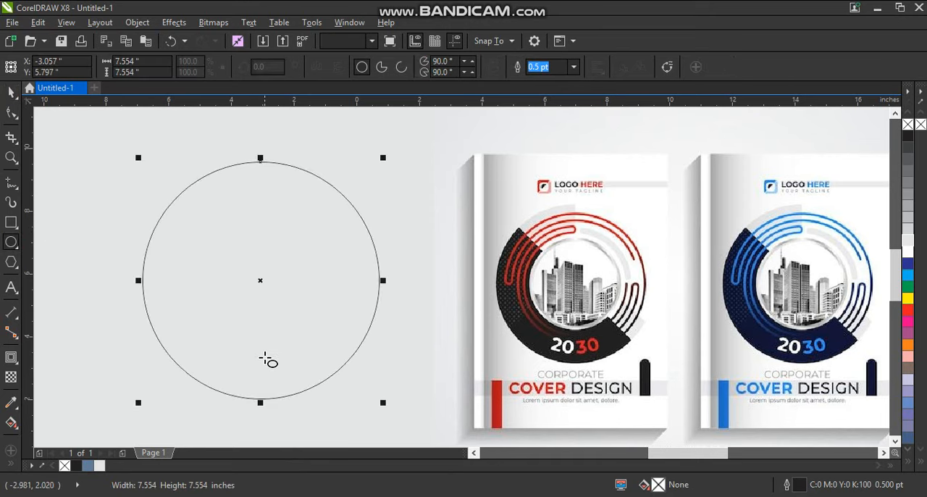
{"action": "left_click", "coordinate": [7, 93]}
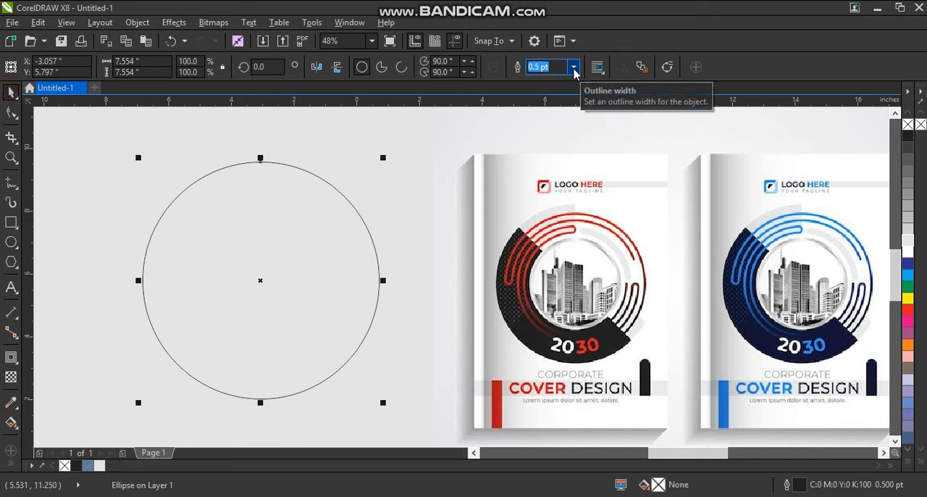
{"action": "left_click", "coordinate": [573, 67]}
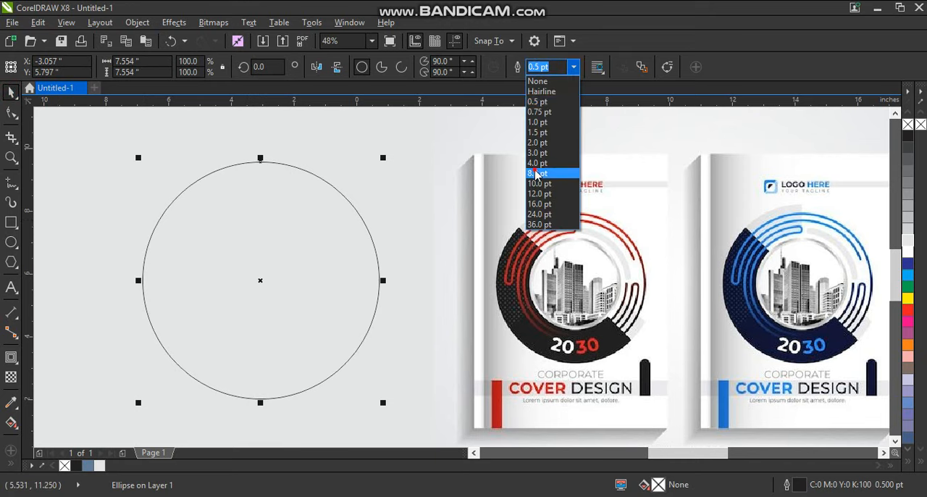
{"action": "left_click", "coordinate": [534, 173]}
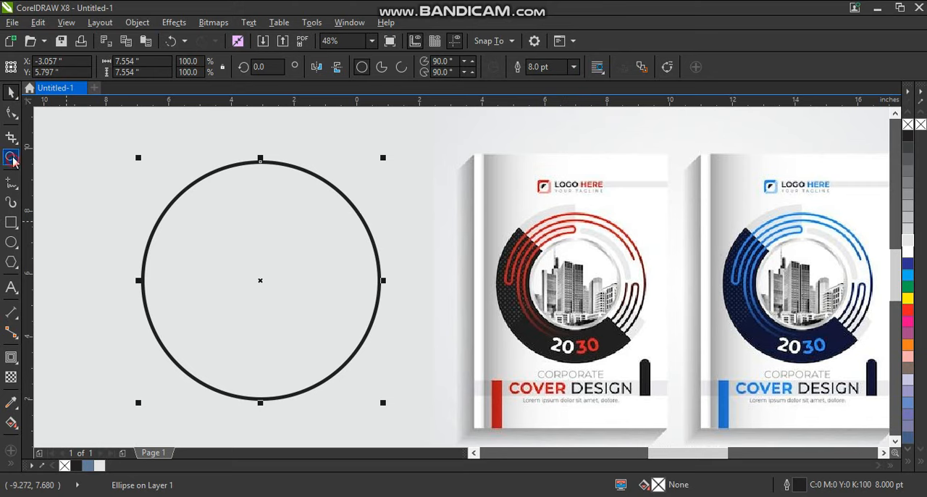
- Apply an inward contour to the large circle with 3 steps and an offset of about 0.42 inches
{"action": "left_click", "coordinate": [13, 160]}
{"action": "left_click_drag", "start_coordinate": [110, 143], "coordinate": [707, 404]}
{"action": "left_click", "coordinate": [16, 92]}
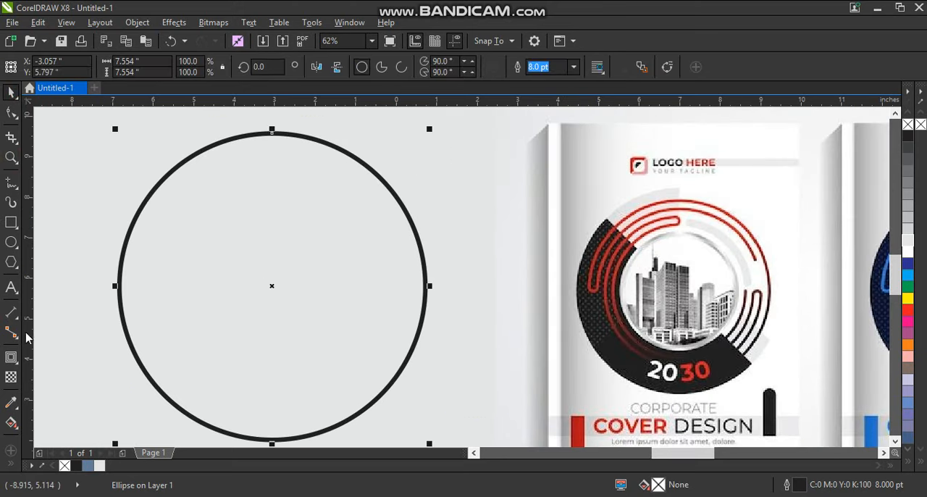
{"action": "left_click", "coordinate": [11, 357]}
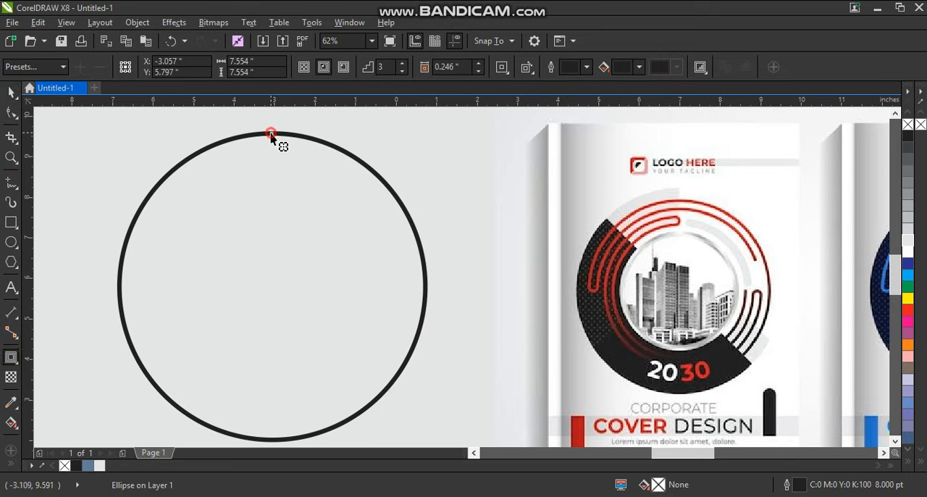
{"action": "left_click_drag", "start_coordinate": [271, 136], "coordinate": [272, 184]}
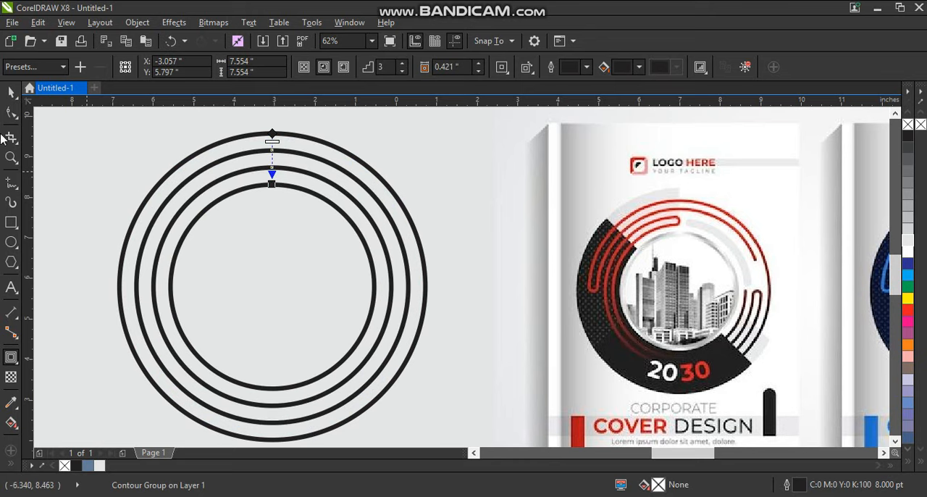
{"action": "left_click", "coordinate": [10, 93]}
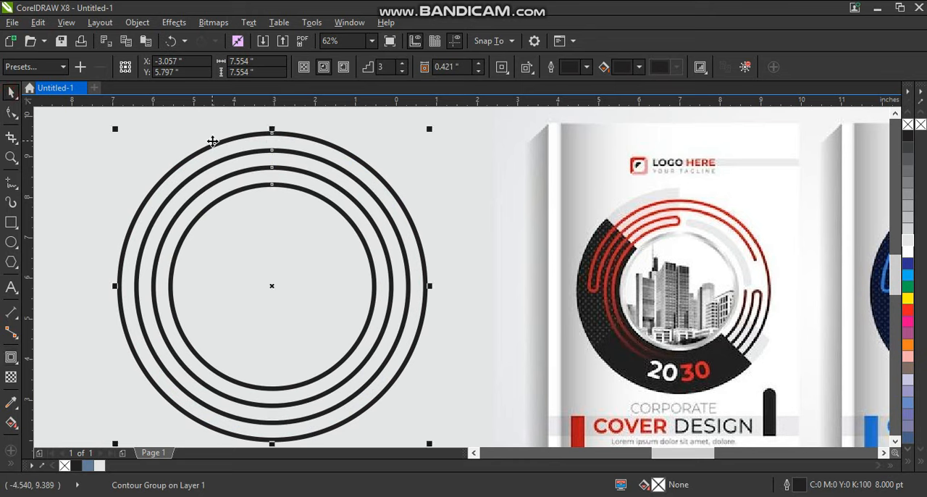
- Break the contour group apart and ungroup the three inner circles into separate objects
{"action": "left_click", "coordinate": [136, 22]}
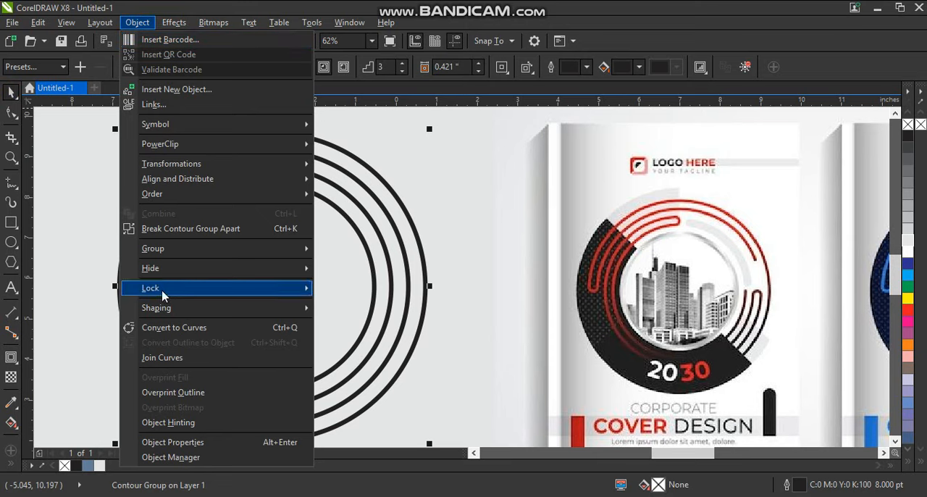
{"action": "left_click", "coordinate": [169, 230]}
{"action": "left_click", "coordinate": [112, 163]}
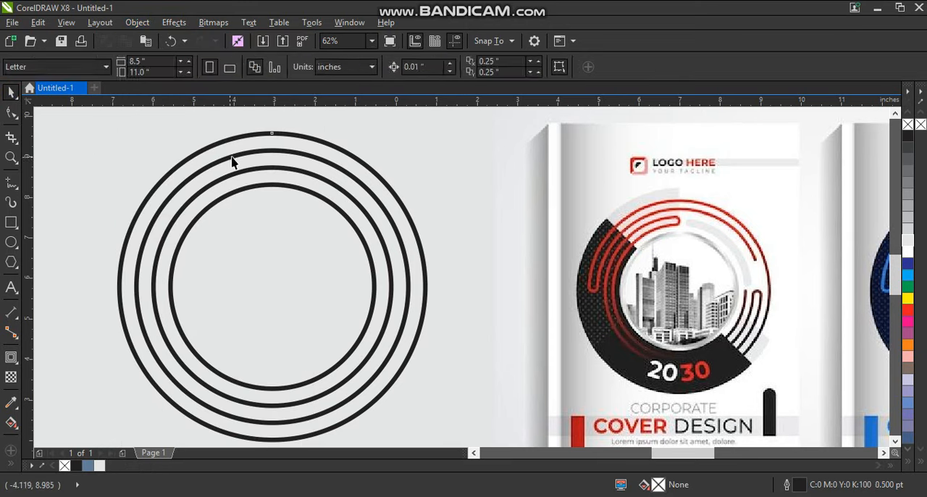
{"action": "left_click", "coordinate": [233, 156]}
{"action": "left_click", "coordinate": [442, 68]}
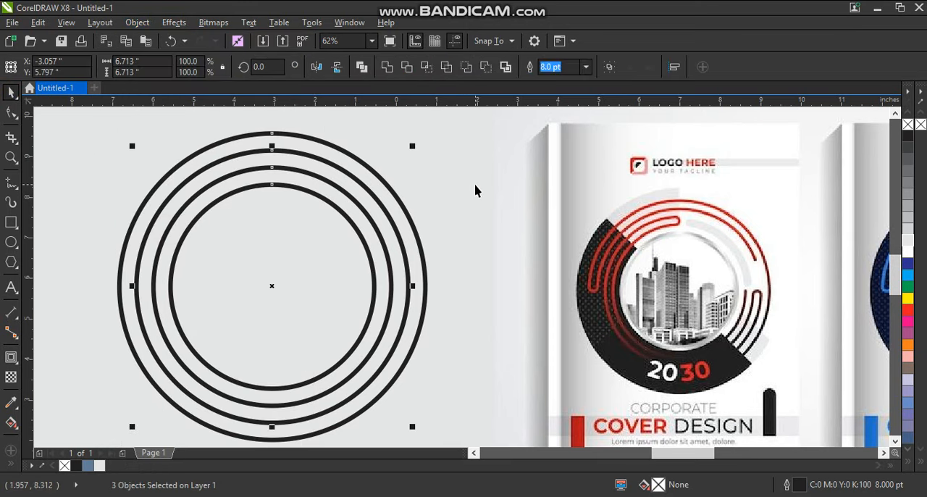
{"action": "left_click", "coordinate": [474, 191]}
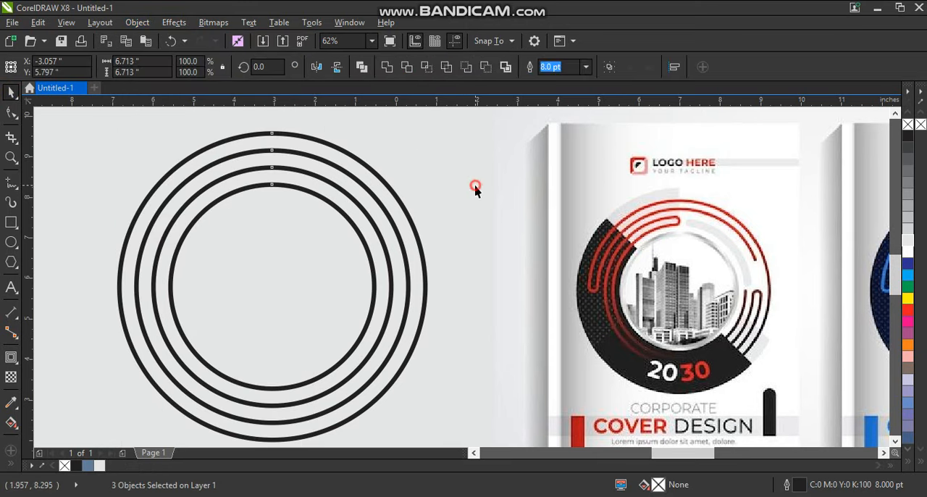
- Draw a small circle about 0.5 inches in diameter spanning the two outermost rings near their top
{"action": "left_click", "coordinate": [11, 158]}
{"action": "left_click_drag", "start_coordinate": [179, 119], "coordinate": [378, 202]}
{"action": "left_click", "coordinate": [11, 242]}
{"action": "left_click_drag", "start_coordinate": [335, 159], "coordinate": [370, 241]}
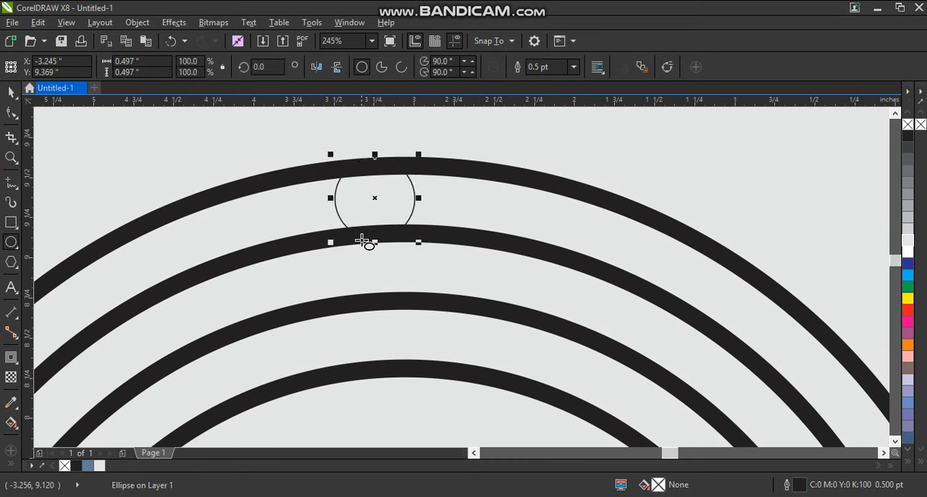
- Set the small circle's outline width to 8 pt and its outline color to red
{"action": "left_click", "coordinate": [573, 67]}
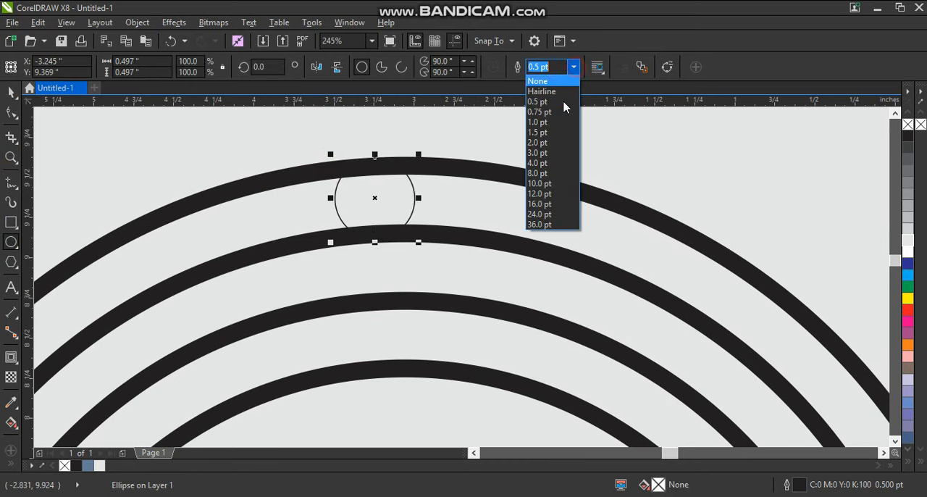
{"action": "left_click", "coordinate": [543, 173]}
{"action": "left_click", "coordinate": [19, 97]}
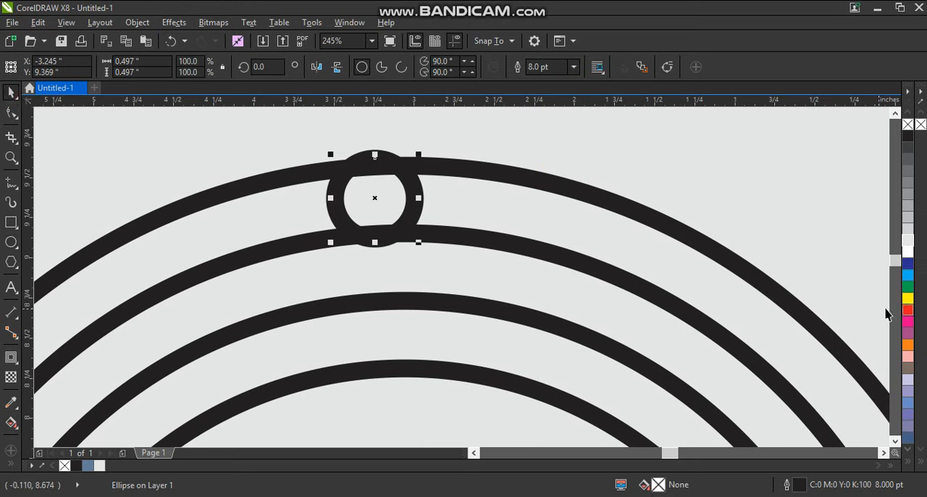
{"action": "right_click", "coordinate": [906, 309]}
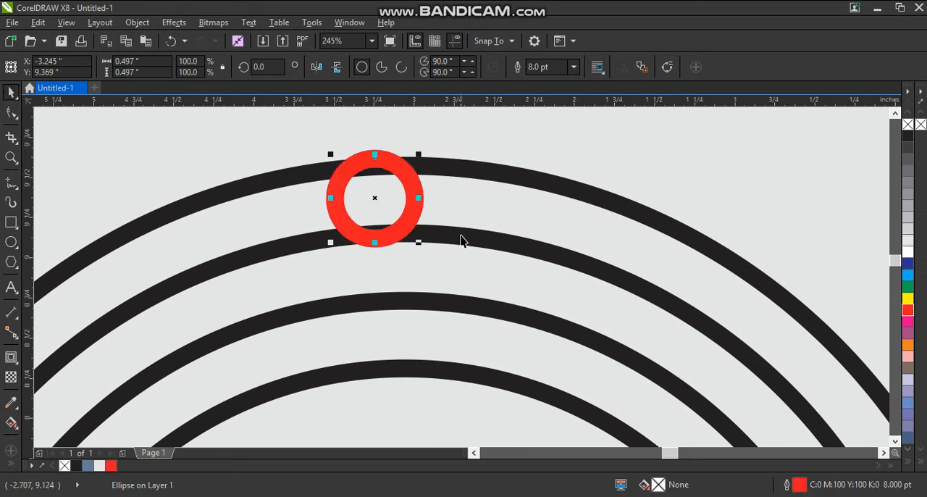
- Align the red circle to the outermost ring's top center and shrink it to about 0.45 inches to fit between the rings
{"action": "left_click", "coordinate": [470, 170], "text": "shift"}
{"action": "key", "text": "c"}
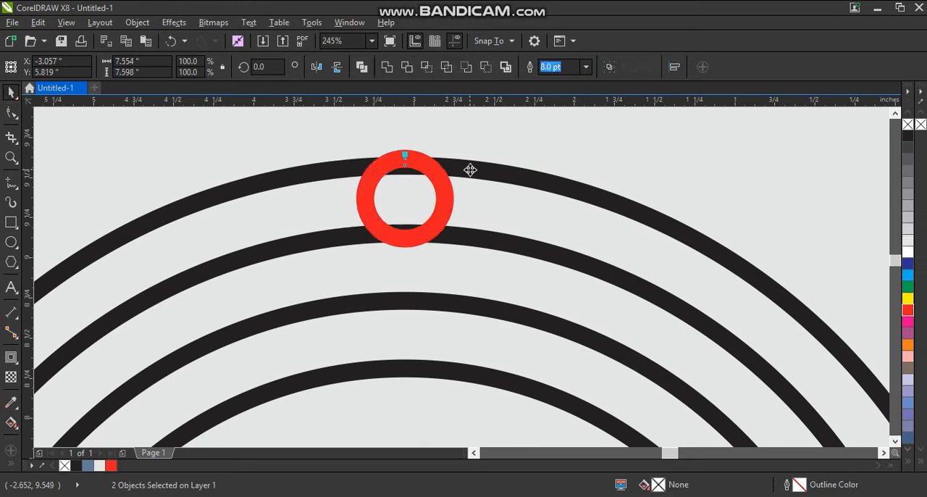
{"action": "key", "text": "t"}
{"action": "left_click", "coordinate": [467, 249], "text": "shift"}
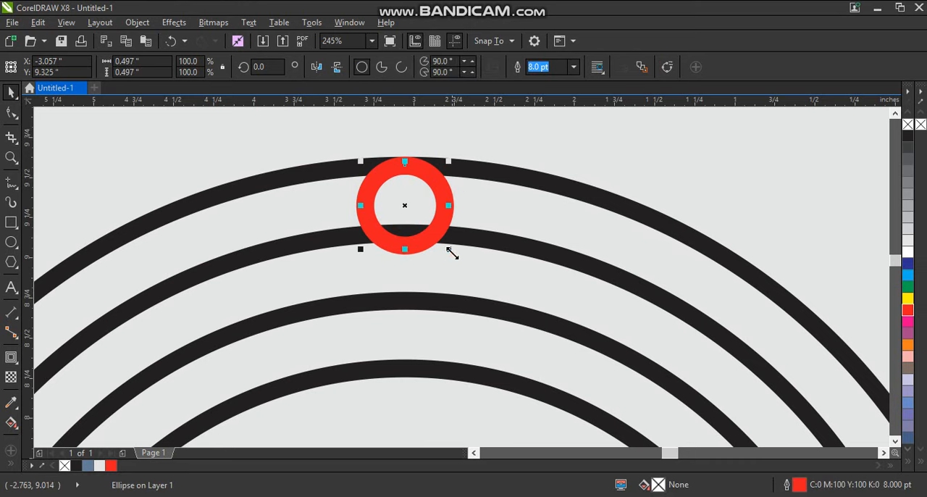
{"action": "left_click_drag", "start_coordinate": [449, 250], "coordinate": [446, 246]}
{"action": "left_click_drag", "start_coordinate": [445, 160], "coordinate": [446, 160]}
- Align the red circle to the top edge of the third ring from the outside
{"action": "scroll", "coordinate": [362, 151], "scroll_direction": "down", "scroll_amount": 5}
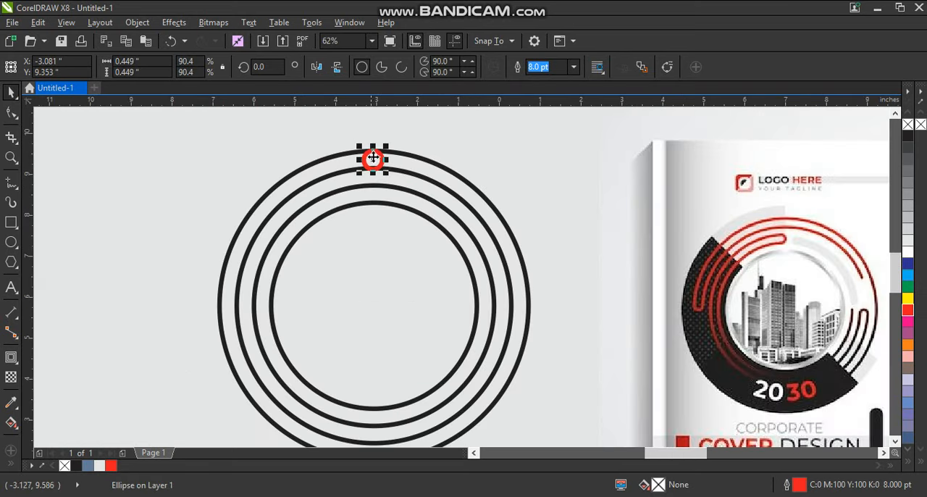
{"action": "left_click", "coordinate": [9, 159]}
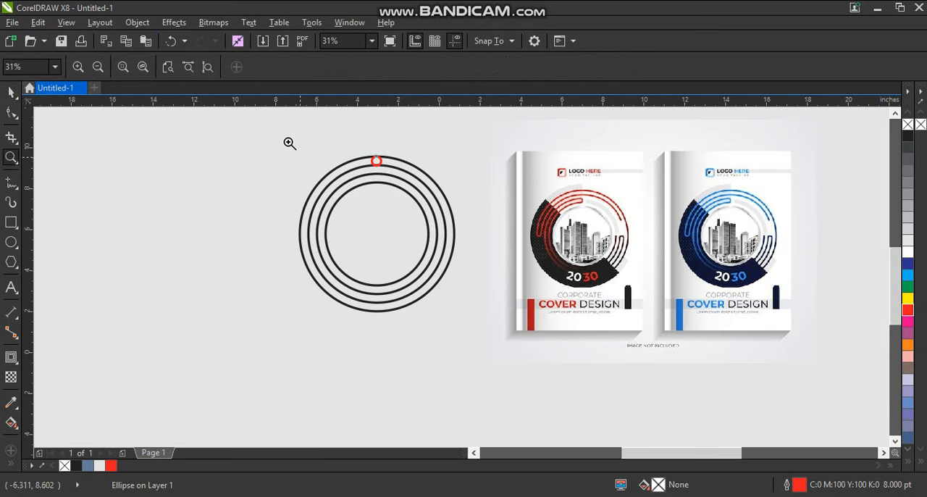
{"action": "left_click_drag", "start_coordinate": [284, 139], "coordinate": [649, 321]}
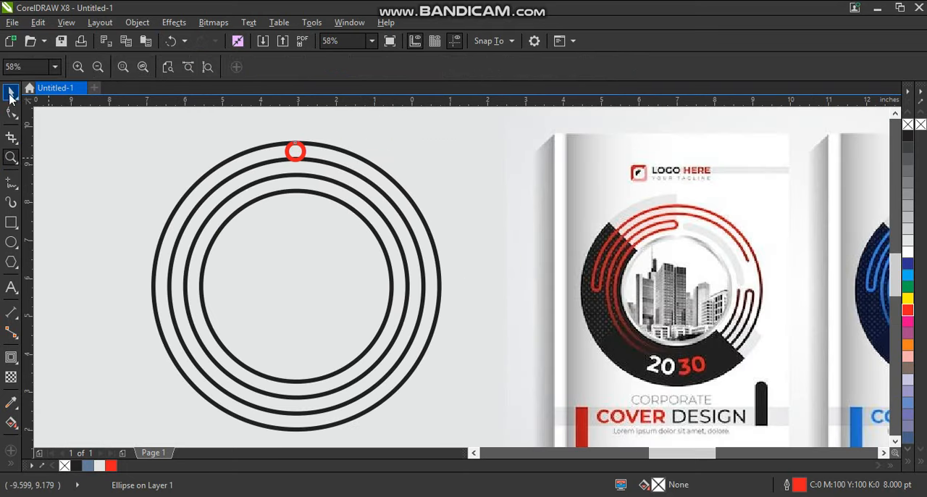
{"action": "left_click", "coordinate": [11, 92]}
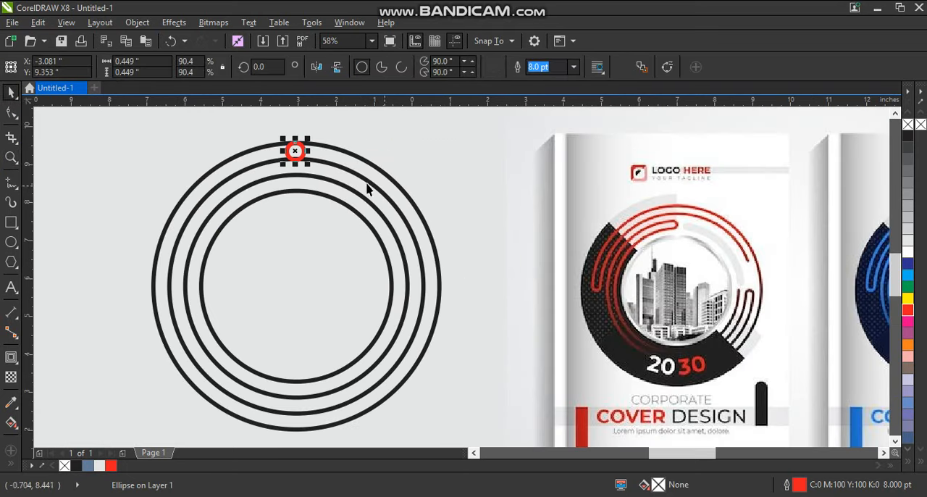
{"action": "left_click", "coordinate": [315, 177], "text": "shift"}
{"action": "key", "text": "t"}
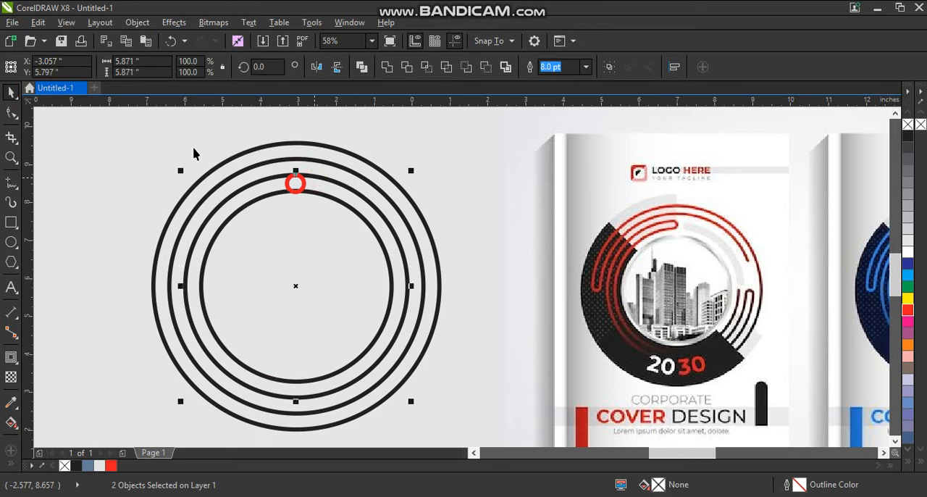
{"action": "left_click", "coordinate": [97, 139]}
- Duplicate the red circle and align the copy to the right edge and vertical center of the second ring from the outside
{"action": "left_click_drag", "start_coordinate": [294, 192], "coordinate": [295, 268]}
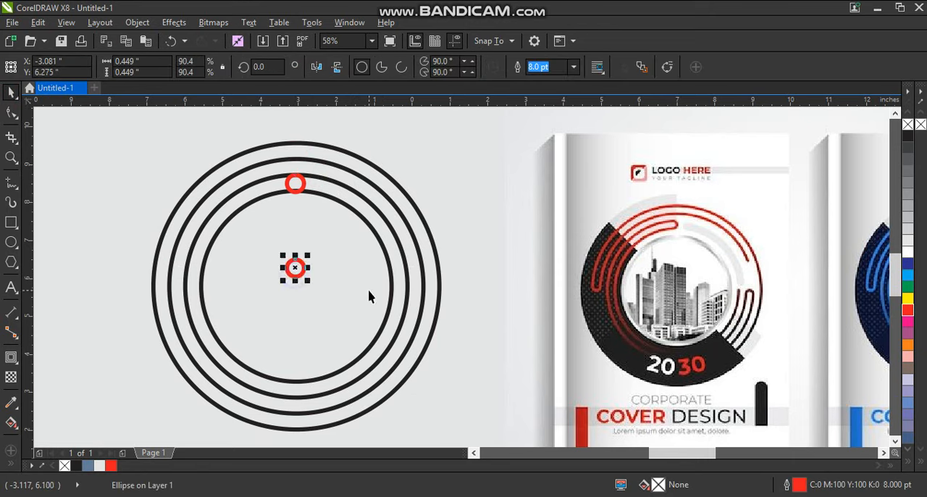
{"action": "left_click", "coordinate": [424, 285], "text": "shift"}
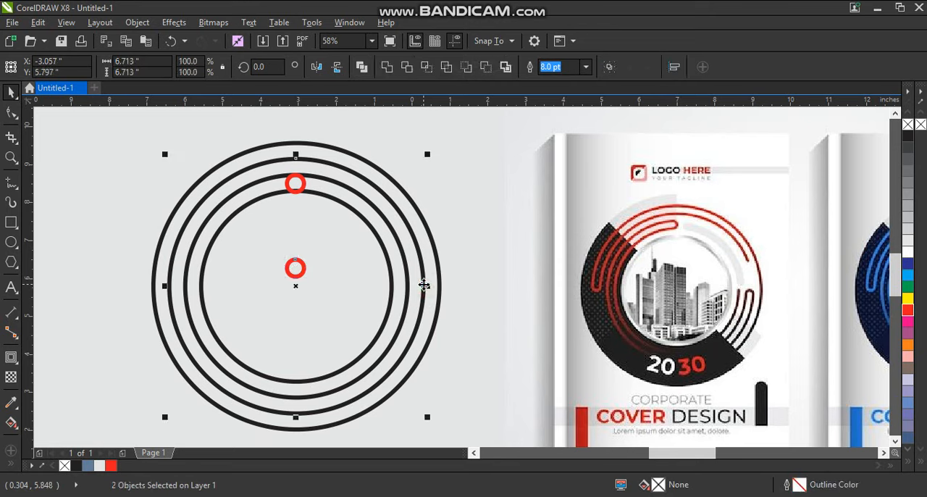
{"action": "key", "text": "r"}
{"action": "key", "text": "e"}
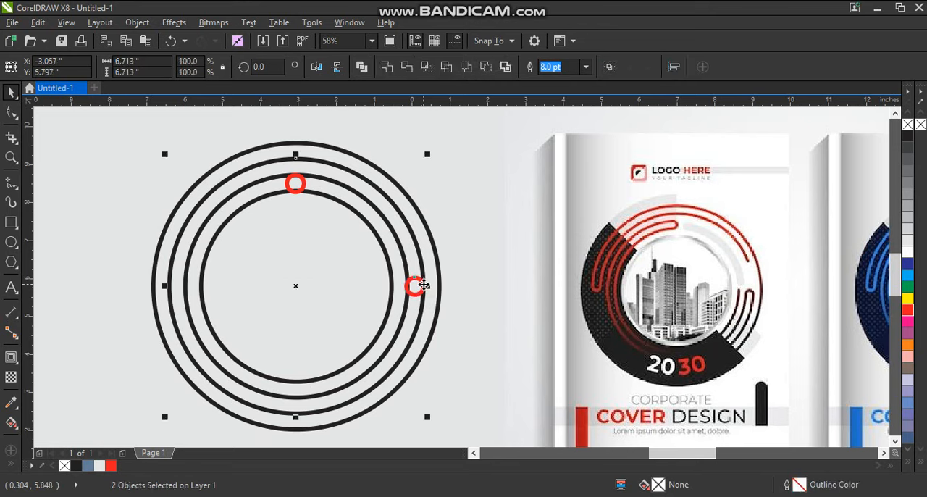
{"action": "left_click", "coordinate": [480, 246]}
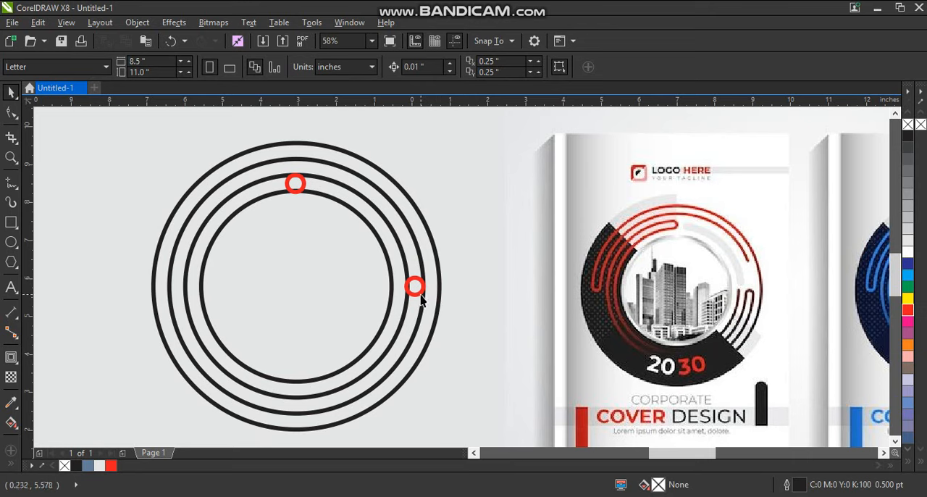
- Duplicate the right-hand red circle and align the copy to the left edge of the outermost ring
{"action": "left_click_drag", "start_coordinate": [420, 295], "coordinate": [328, 294]}
{"action": "right_click", "coordinate": [328, 295]}
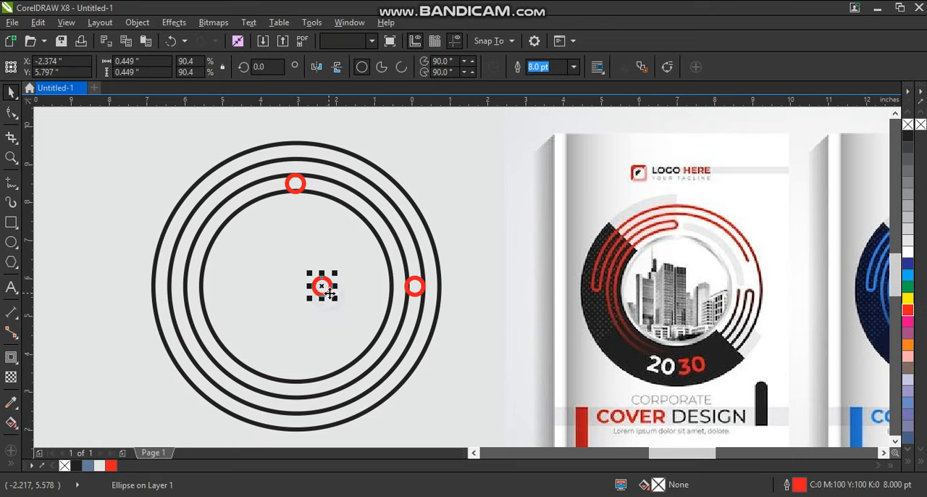
{"action": "left_click", "coordinate": [153, 287], "text": "shift"}
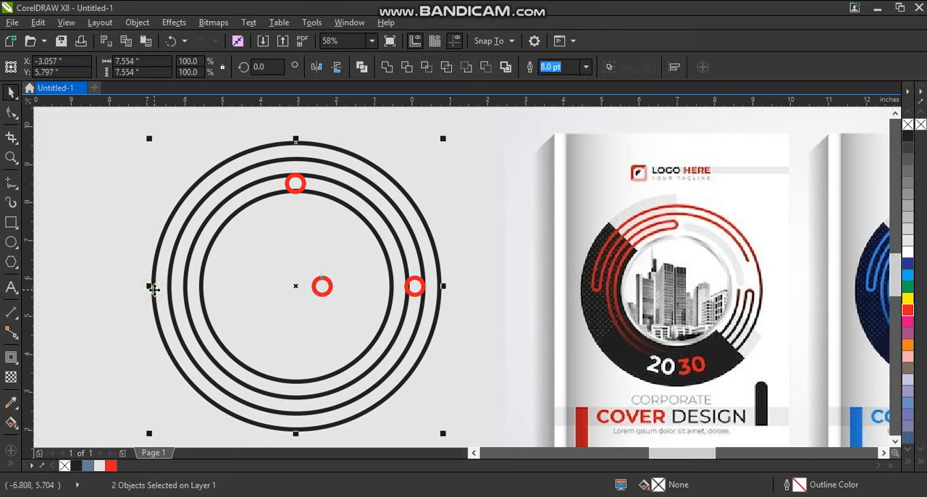
{"action": "key", "text": "l"}
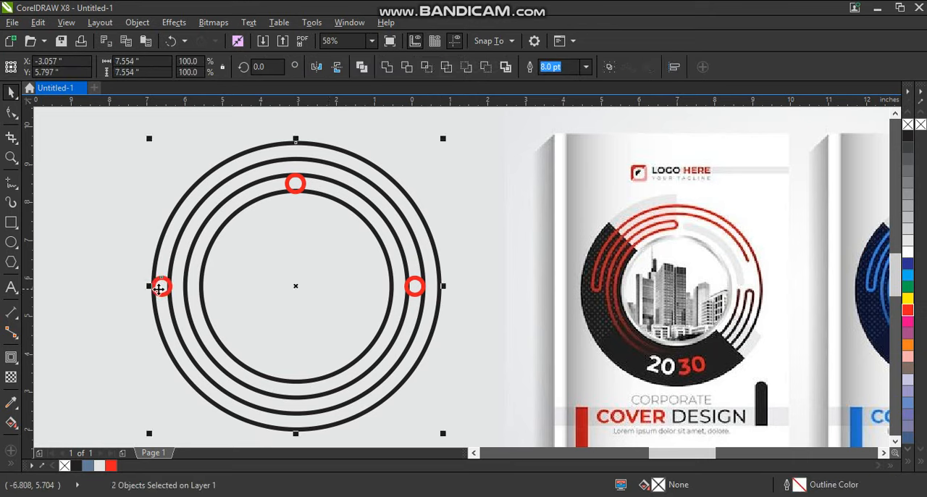
{"action": "left_click", "coordinate": [99, 260]}
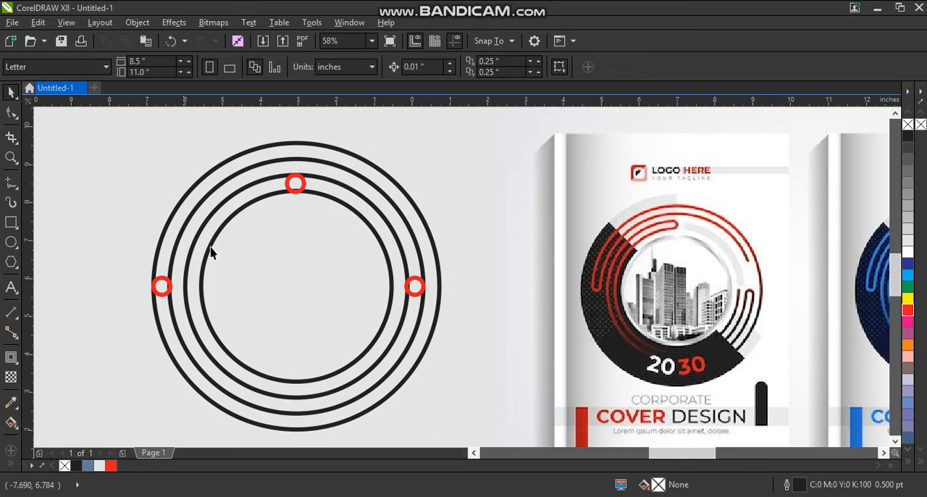
- Draw a diagonal line across the rings' lower-left side and two horizontal lines about 2.3 and 2.6 inches long across their right side
{"action": "left_click", "coordinate": [11, 183]}
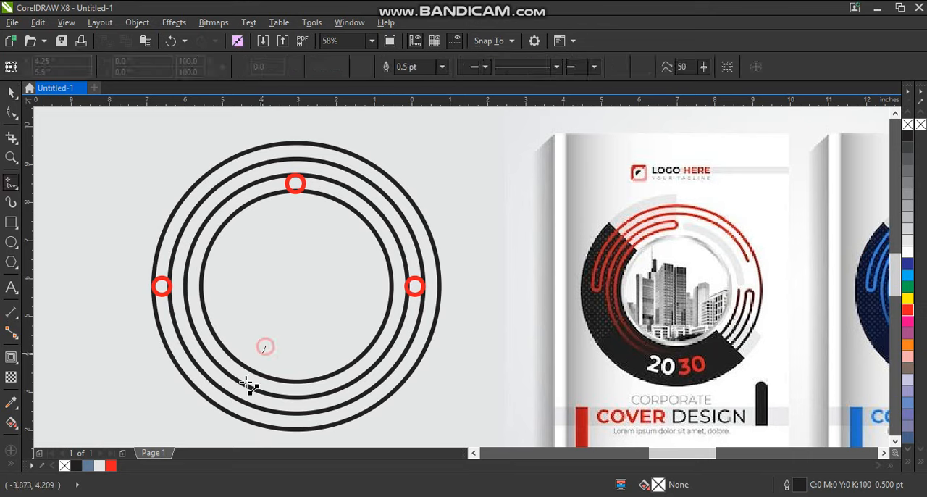
{"action": "left_click_drag", "start_coordinate": [248, 386], "coordinate": [191, 419]}
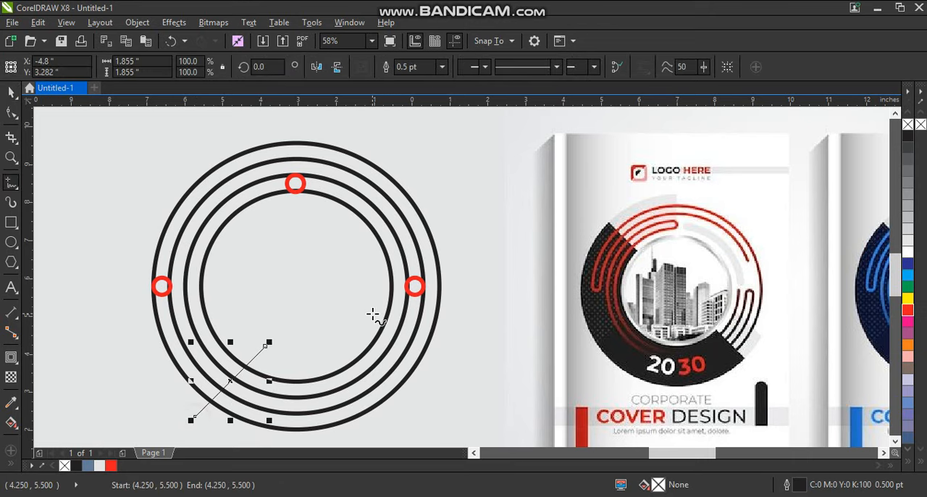
{"action": "left_click_drag", "start_coordinate": [371, 314], "coordinate": [459, 315]}
{"action": "key", "text": "ctrl+z"}
{"action": "left_click_drag", "start_coordinate": [378, 279], "coordinate": [469, 279]}
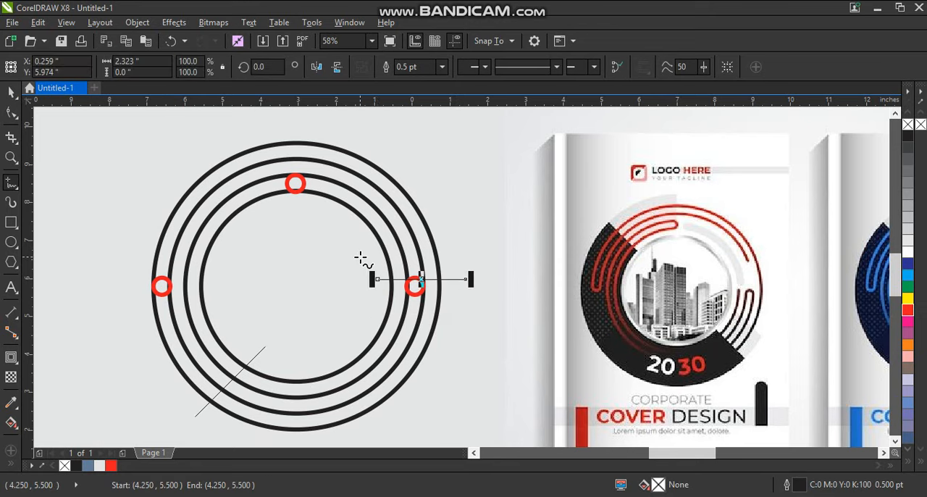
{"action": "left_click_drag", "start_coordinate": [351, 247], "coordinate": [452, 244]}
{"action": "left_click", "coordinate": [11, 92]}
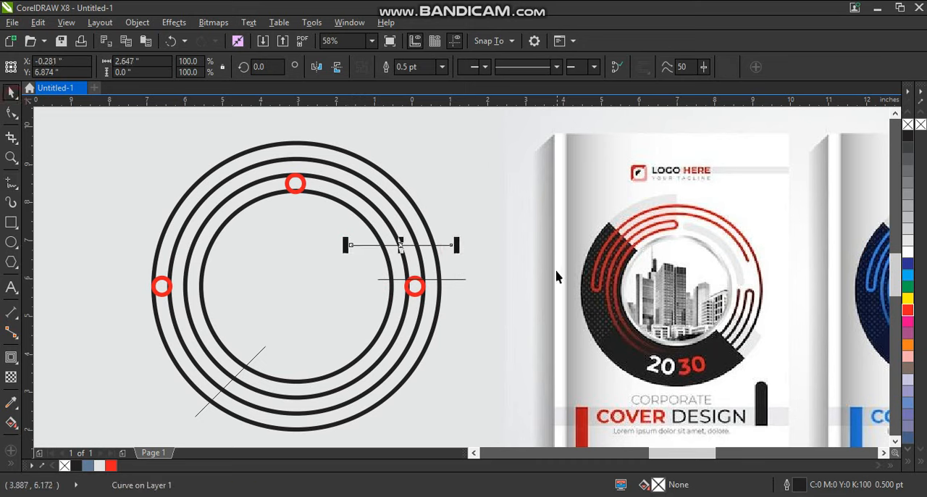
- Nudge the left red circle so it fits evenly between the outermost and second rings, at about X -6.627 and Y 5.797 inches
{"action": "left_click", "coordinate": [166, 283]}
{"action": "key", "text": "shift+F2"}
{"action": "scroll", "coordinate": [244, 277], "scroll_direction": "down", "scroll_amount": 1}
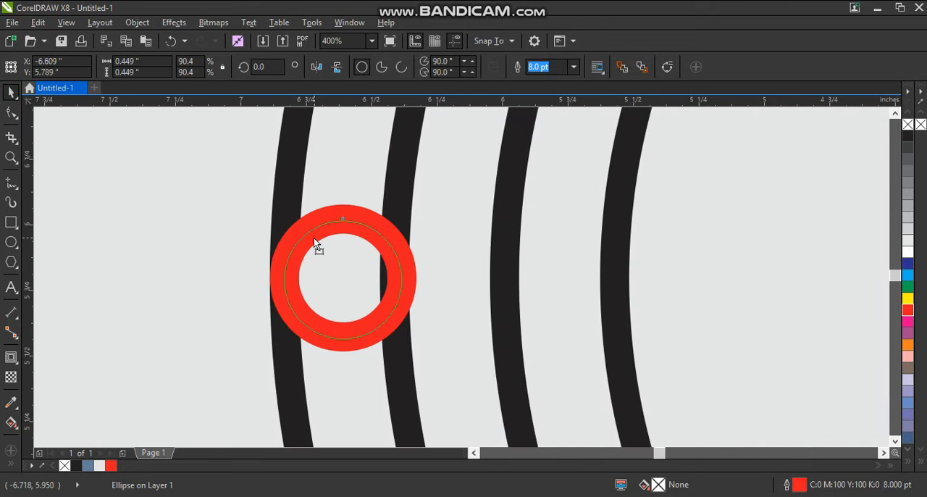
{"action": "left_click", "coordinate": [314, 238]}
{"action": "left_click_drag", "start_coordinate": [346, 229], "coordinate": [327, 252]}
{"action": "scroll", "coordinate": [326, 262], "scroll_direction": "down", "scroll_amount": 1}
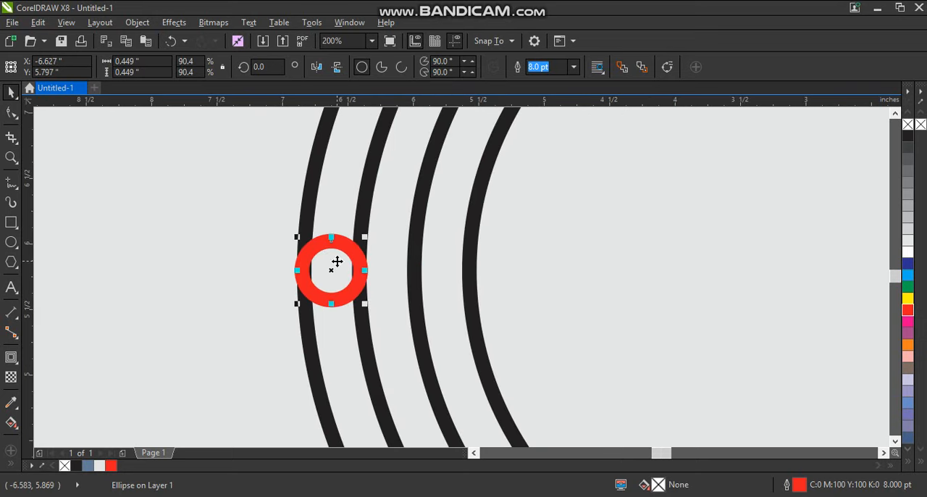
{"action": "scroll", "coordinate": [336, 261], "scroll_direction": "down", "scroll_amount": 1}
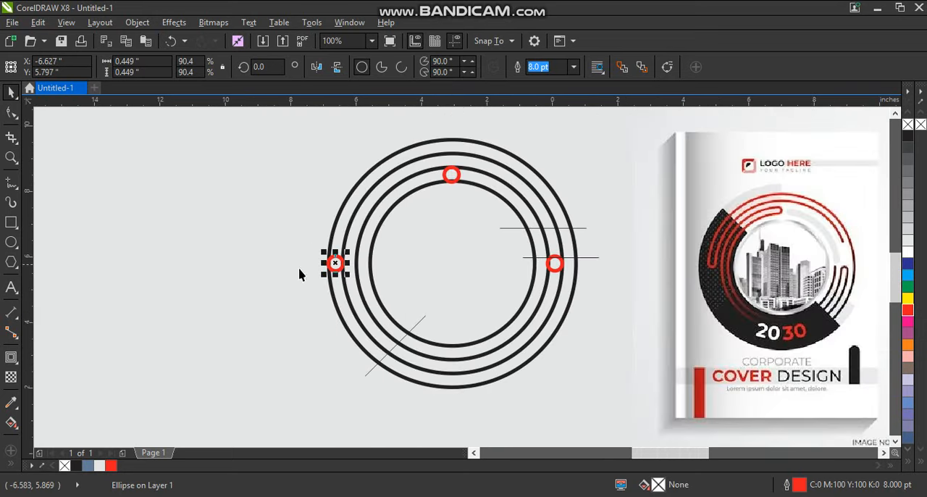
- Nudge the right-hand red circle slightly outward to about X 0.093 inches so it matches the second and third rings
{"action": "left_click", "coordinate": [548, 268]}
{"action": "scroll", "coordinate": [499, 283], "scroll_direction": "up", "scroll_amount": 3}
{"action": "left_click_drag", "start_coordinate": [530, 279], "coordinate": [535, 277]}
{"action": "scroll", "coordinate": [535, 278], "scroll_direction": "down", "scroll_amount": 3}
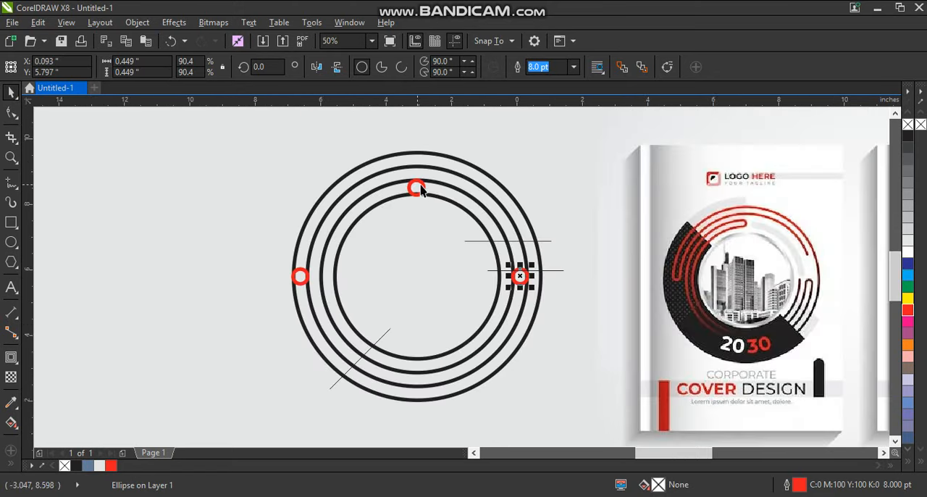
- Nudge the top red circle up to about Y 8.518 inches so it matches the third and innermost rings
{"action": "left_click", "coordinate": [417, 189]}
{"action": "scroll", "coordinate": [412, 183], "scroll_direction": "up", "scroll_amount": 3}
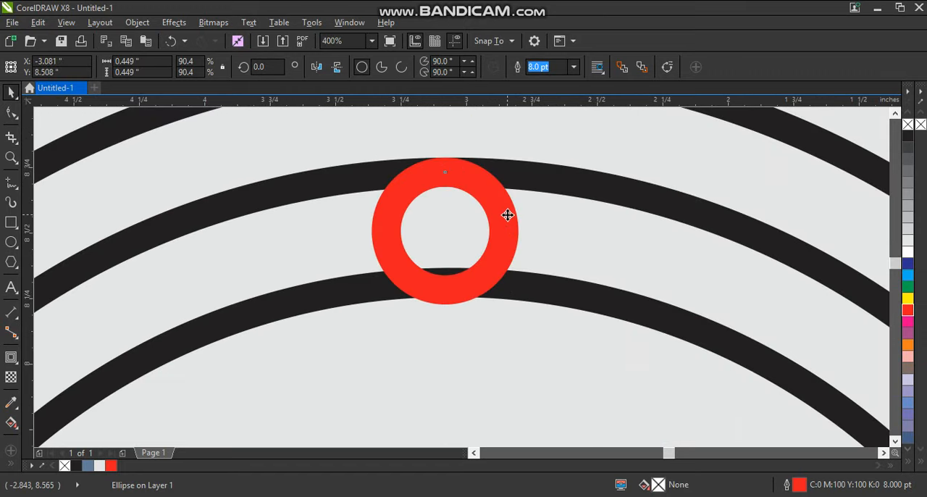
{"action": "left_click_drag", "start_coordinate": [508, 215], "coordinate": [508, 212]}
{"action": "scroll", "coordinate": [343, 220], "scroll_direction": "down", "scroll_amount": 1}
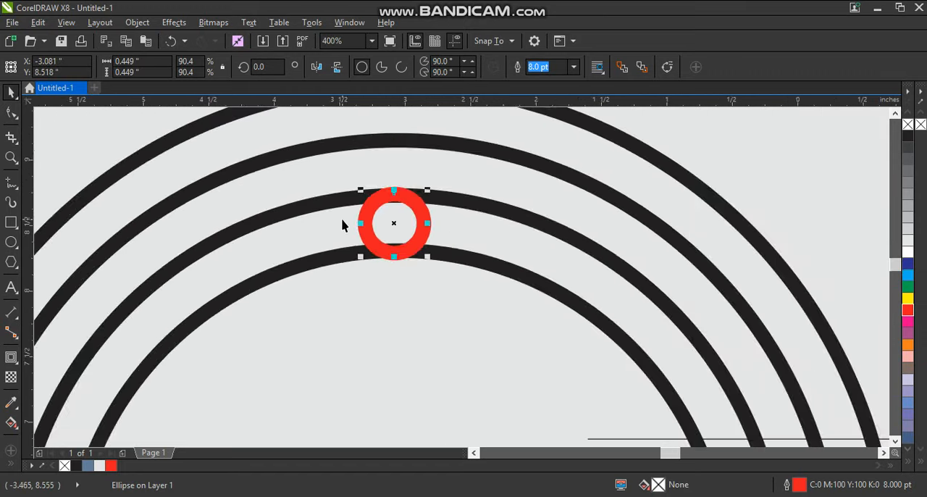
{"action": "scroll", "coordinate": [342, 224], "scroll_direction": "down", "scroll_amount": 3}
- Select the three red circles and all four black rings and convert their outlines to objects
{"action": "left_click", "coordinate": [198, 207]}
{"action": "left_click_drag", "start_coordinate": [175, 155], "coordinate": [350, 317]}
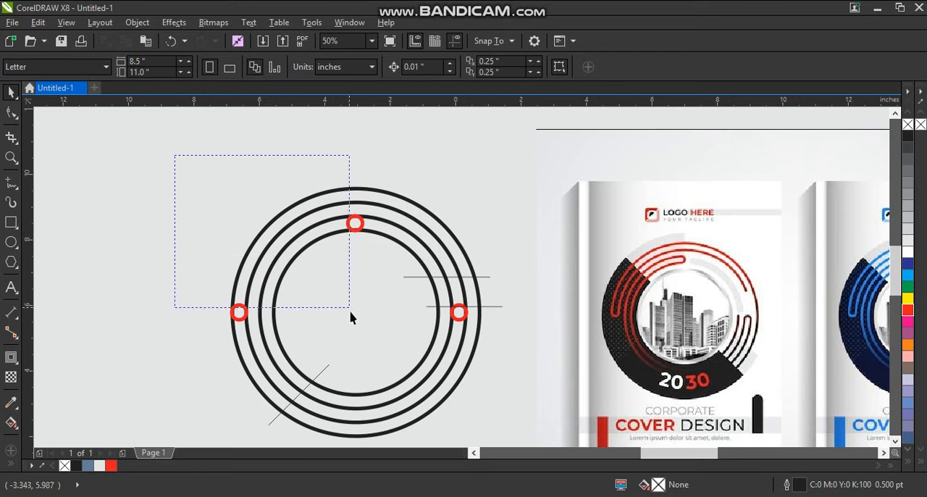
{"action": "left_click_drag", "start_coordinate": [375, 348], "coordinate": [375, 348]}
{"action": "left_click", "coordinate": [458, 313], "text": "shift"}
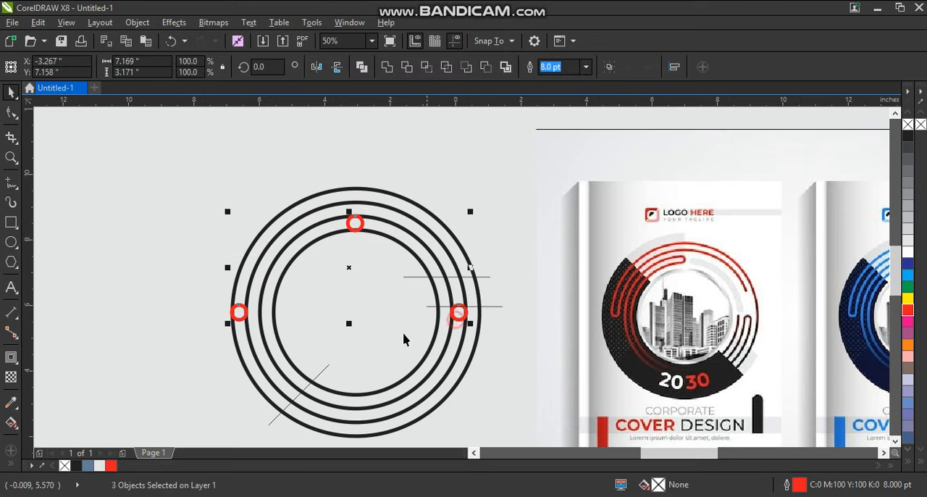
{"action": "left_click", "coordinate": [405, 338], "text": "shift"}
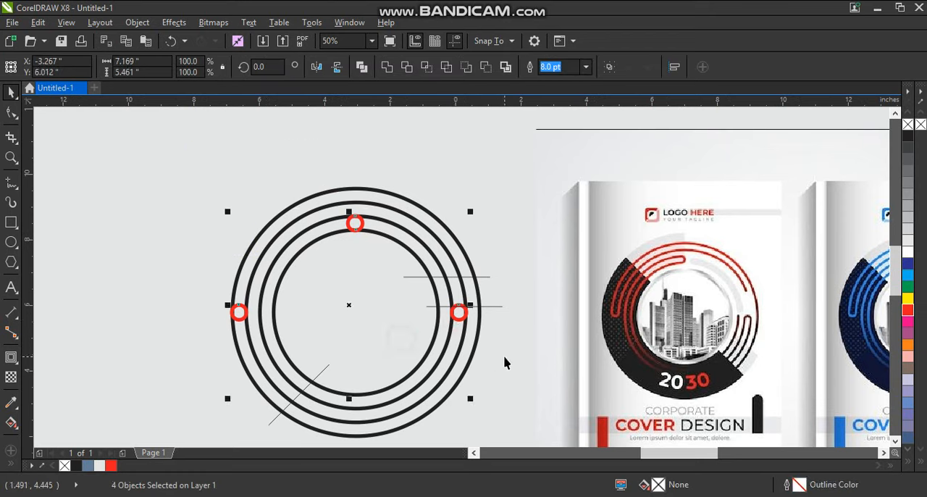
{"action": "left_click", "coordinate": [455, 355], "text": "shift"}
{"action": "left_click", "coordinate": [467, 359], "text": "shift"}
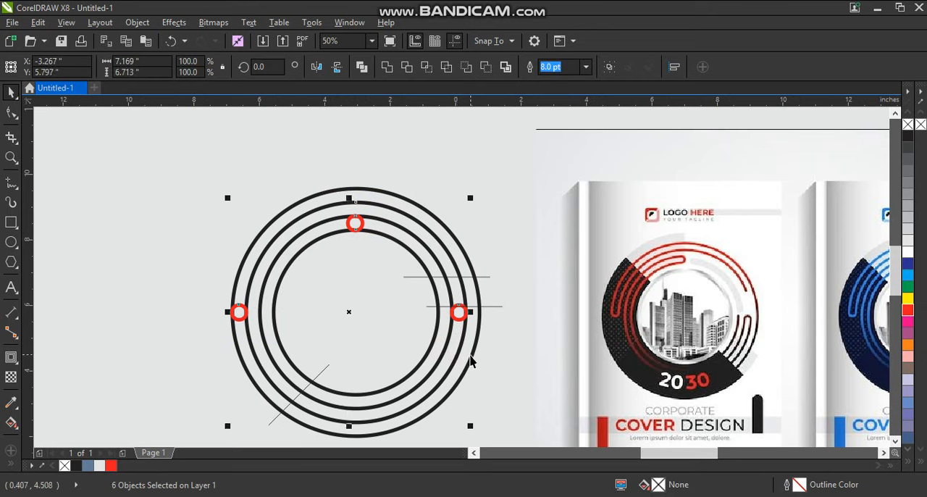
{"action": "left_click", "coordinate": [472, 356], "text": "shift"}
{"action": "key", "text": "Delete"}
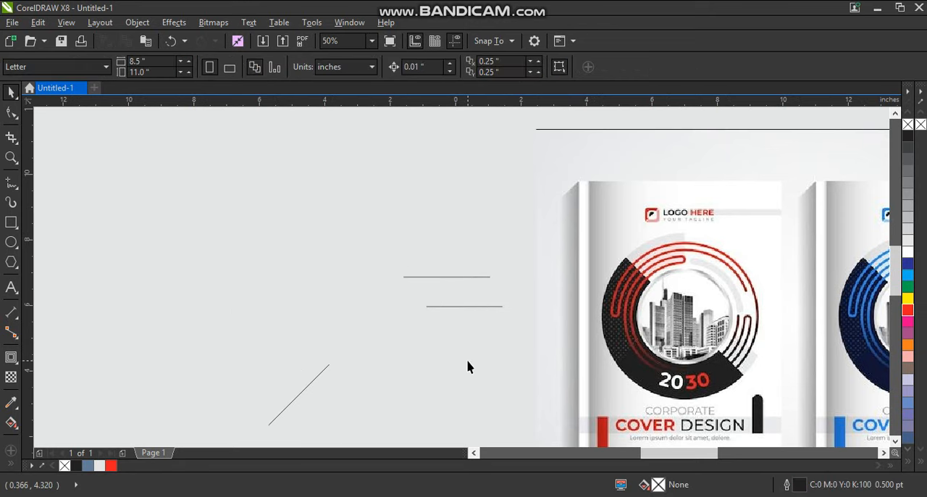
{"action": "key", "text": "ctrl+z"}
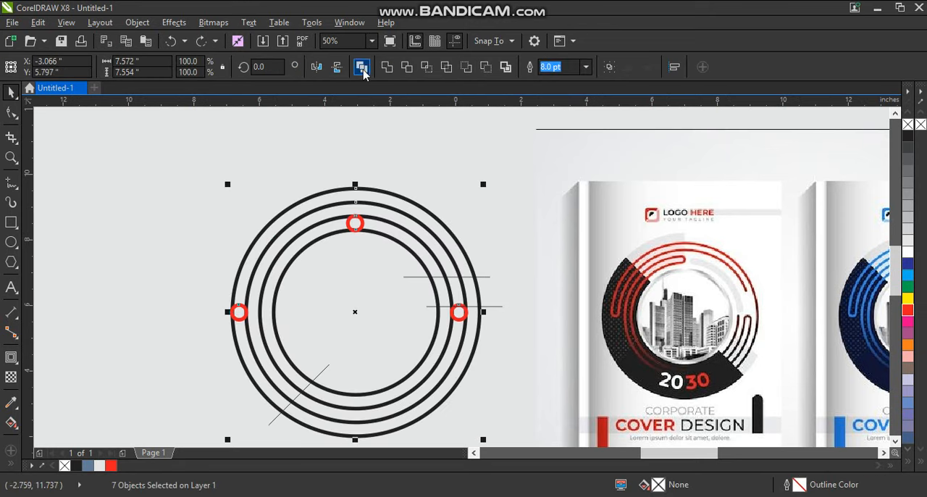
{"action": "left_click", "coordinate": [139, 24]}
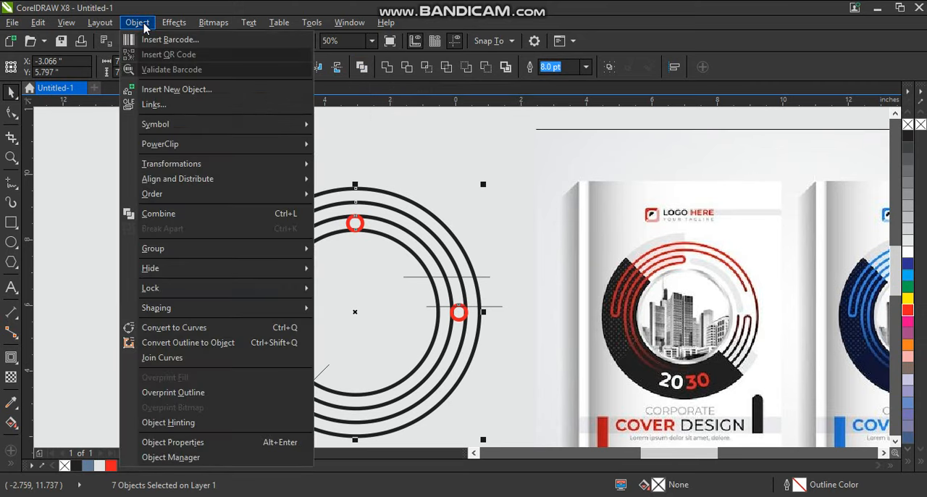
{"action": "left_click", "coordinate": [152, 341]}
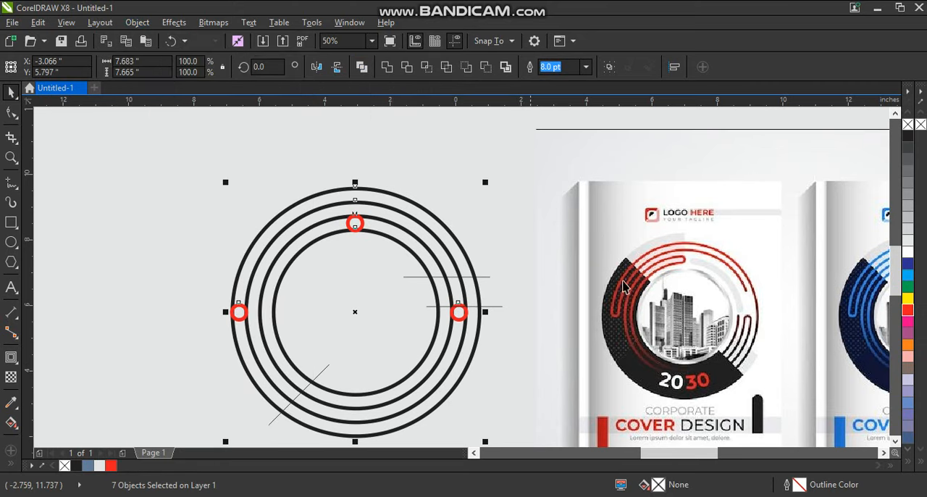
- Remove the fill from the converted rings and small circles and give them a black outline
{"action": "left_click", "coordinate": [909, 126]}
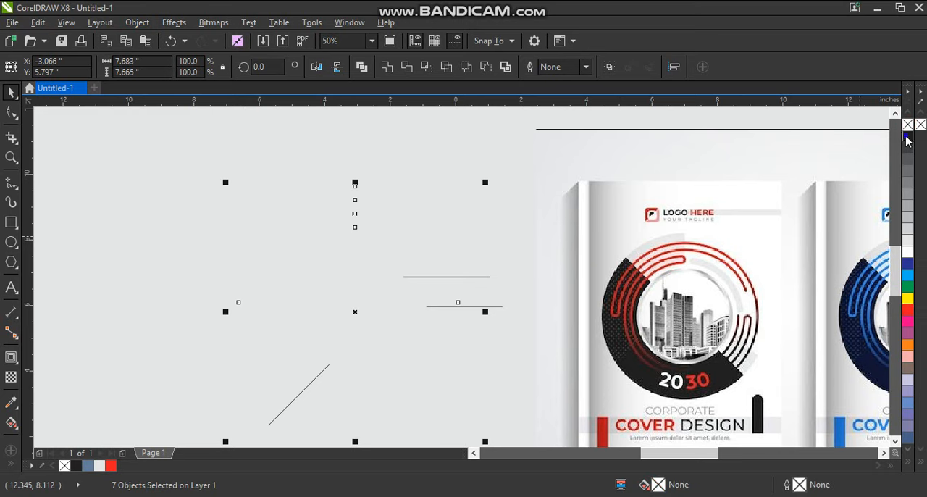
{"action": "right_click", "coordinate": [907, 136]}
{"action": "left_click", "coordinate": [441, 149]}
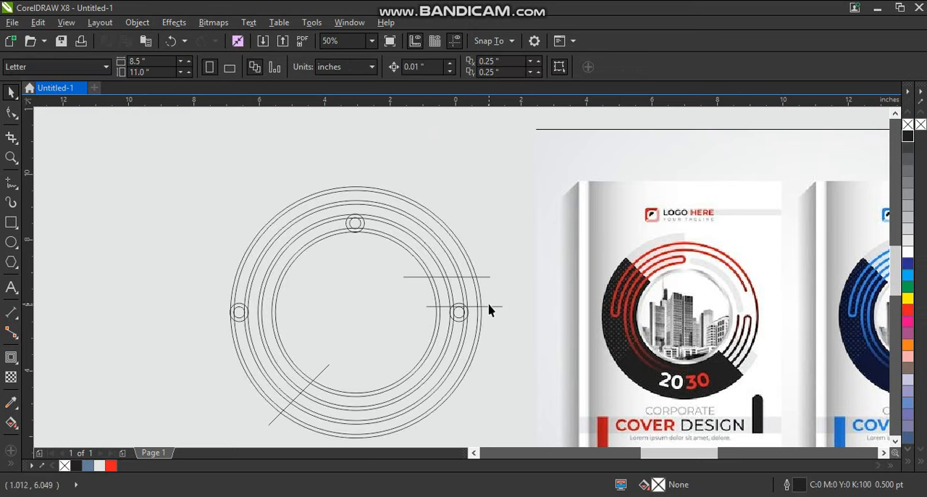
- Align the lower horizontal line with the top edge of the right-hand small circle
{"action": "left_click", "coordinate": [490, 306]}
{"action": "left_click", "coordinate": [458, 321], "text": "shift"}
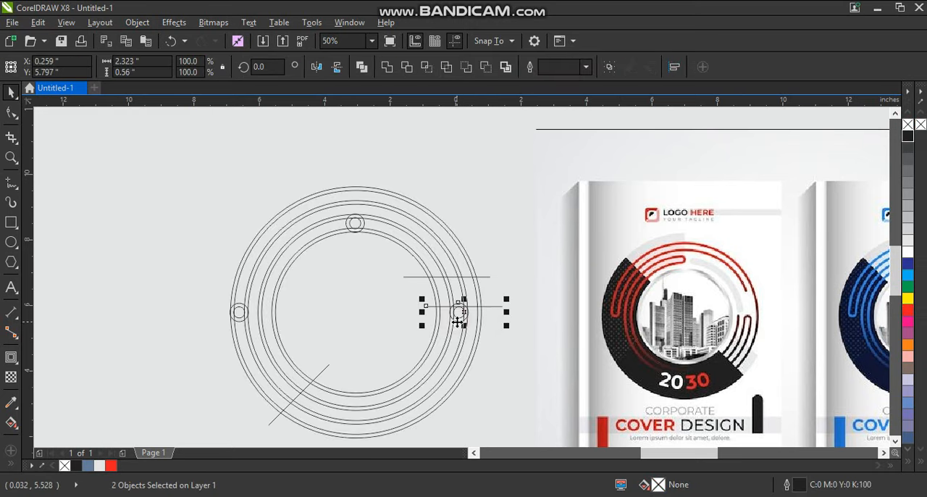
{"action": "left_click", "coordinate": [534, 338]}
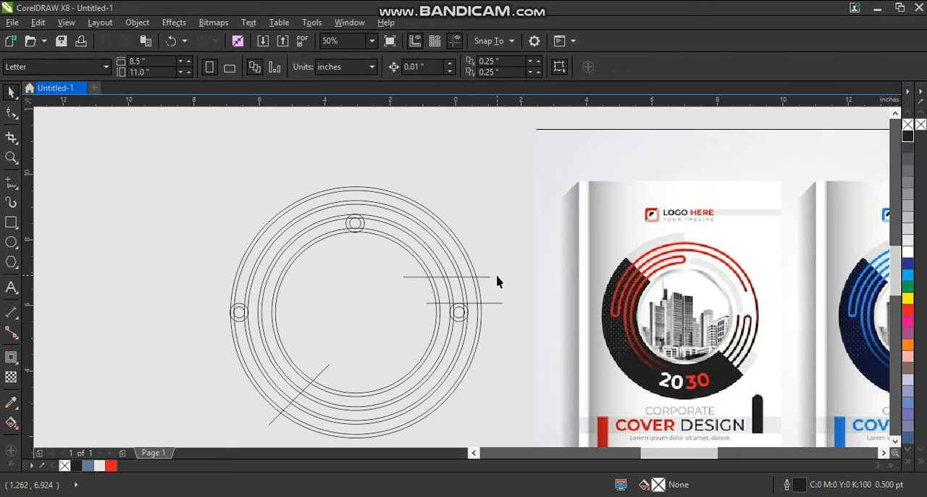
- Use Smart Fill to color the upper arcs of the two outer rings and their link through the left small circle blue-grey
{"action": "left_click", "coordinate": [11, 157]}
{"action": "right_click", "coordinate": [373, 198]}
{"action": "left_click_drag", "start_coordinate": [319, 215], "coordinate": [667, 354]}
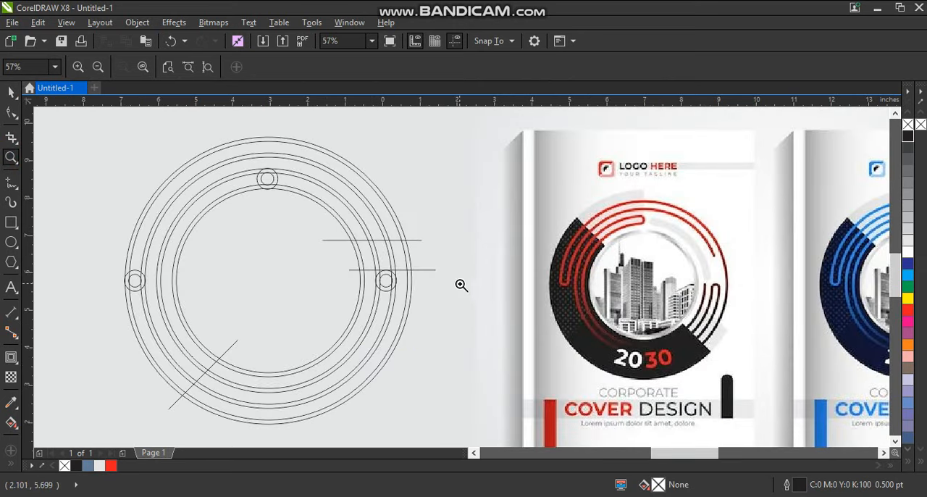
{"action": "left_click", "coordinate": [11, 463]}
{"action": "left_click", "coordinate": [33, 454]}
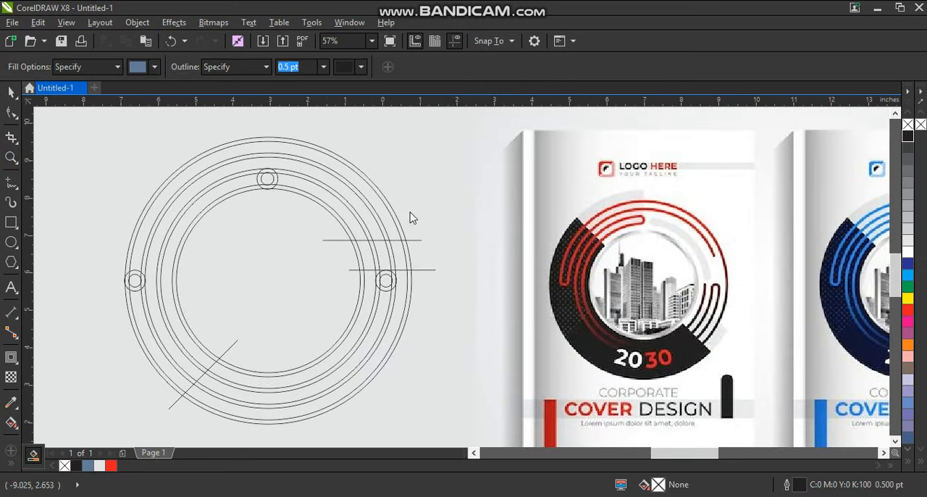
{"action": "left_click", "coordinate": [368, 208]}
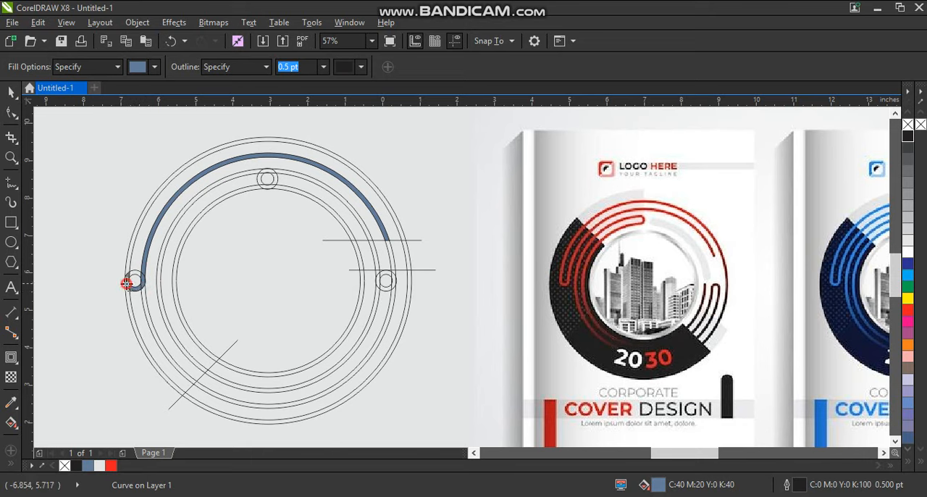
{"action": "left_click", "coordinate": [127, 273]}
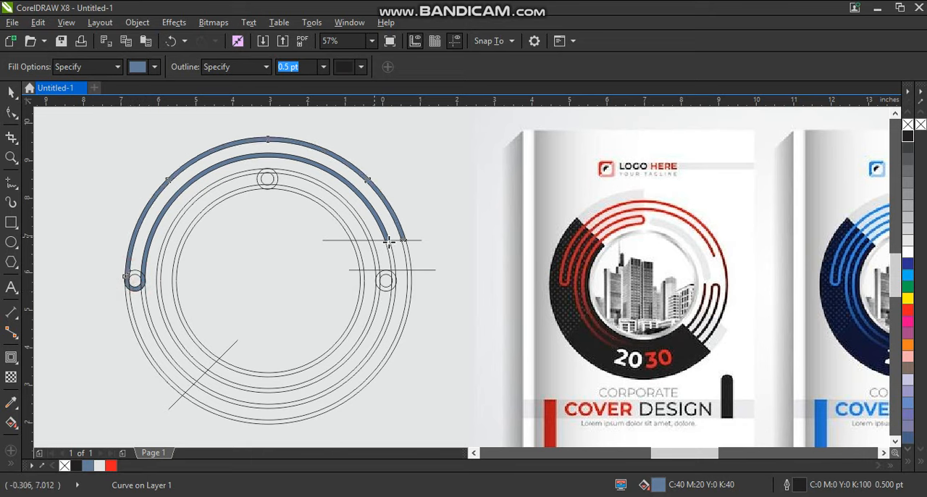
- Smart-fill the lower-right arcs of all four rings down to the diagonal line, plus the upper half of the right small circle
{"action": "left_click", "coordinate": [410, 287]}
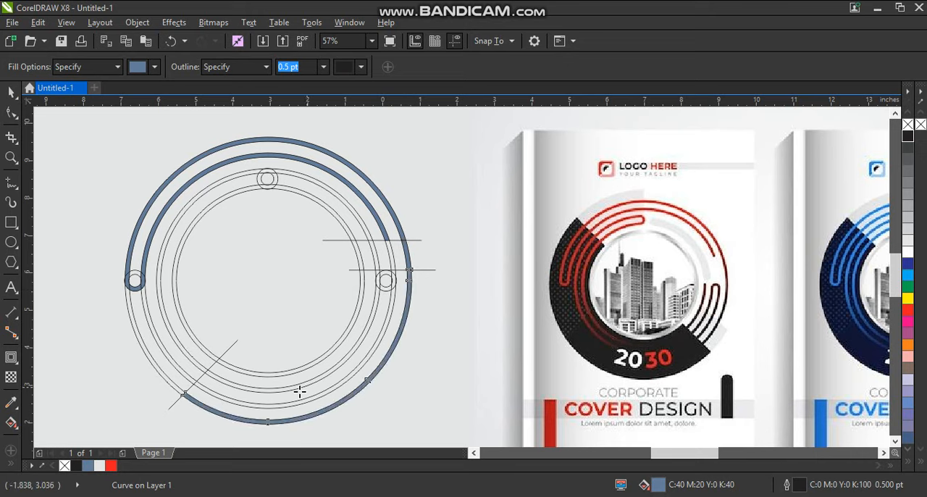
{"action": "left_click", "coordinate": [285, 405]}
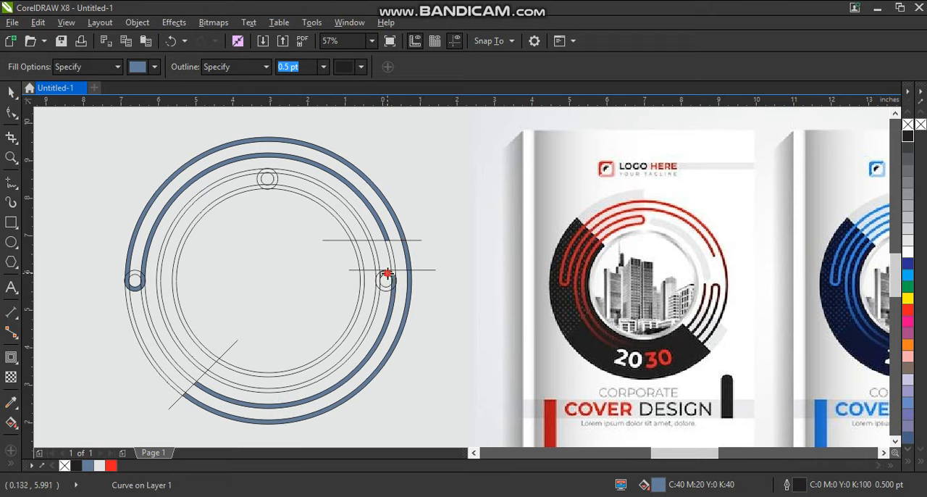
{"action": "left_click", "coordinate": [388, 273]}
{"action": "left_click", "coordinate": [374, 301]}
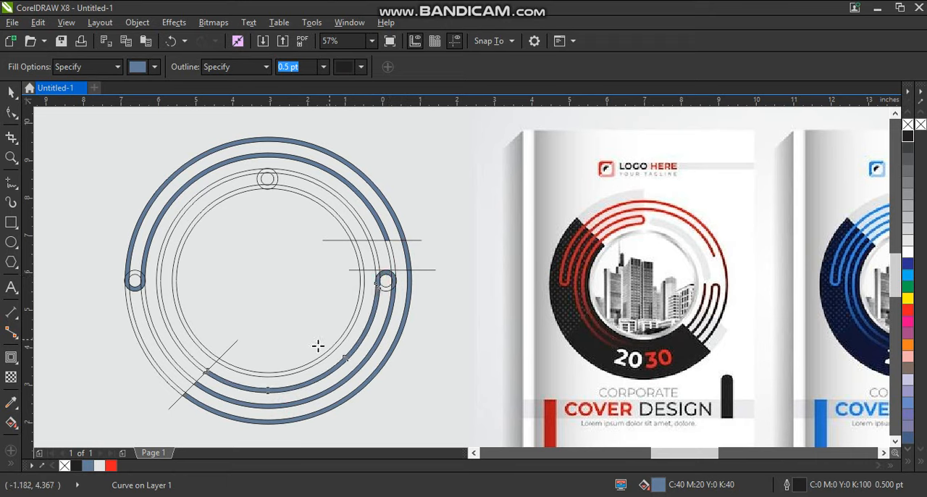
{"action": "left_click", "coordinate": [305, 368]}
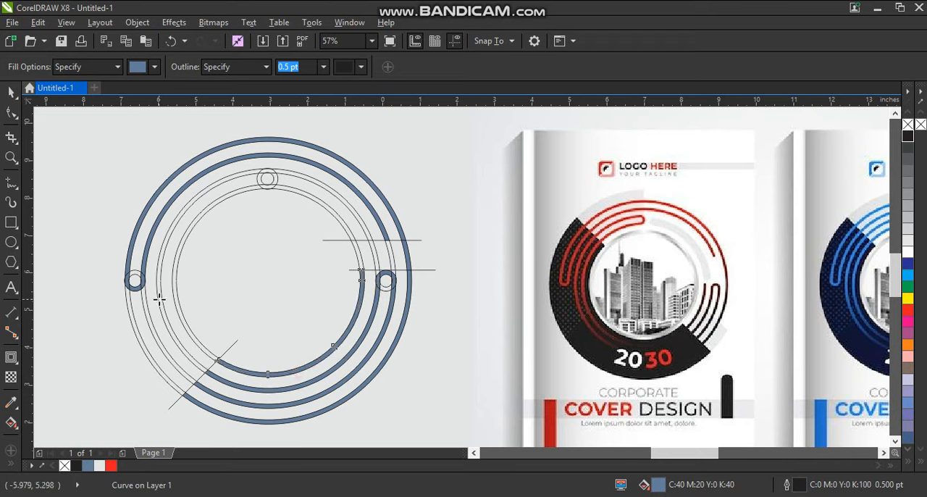
- Smart-fill the left arcs of the two inner rings and their link through the right half of the top small circle
{"action": "left_click", "coordinate": [186, 326]}
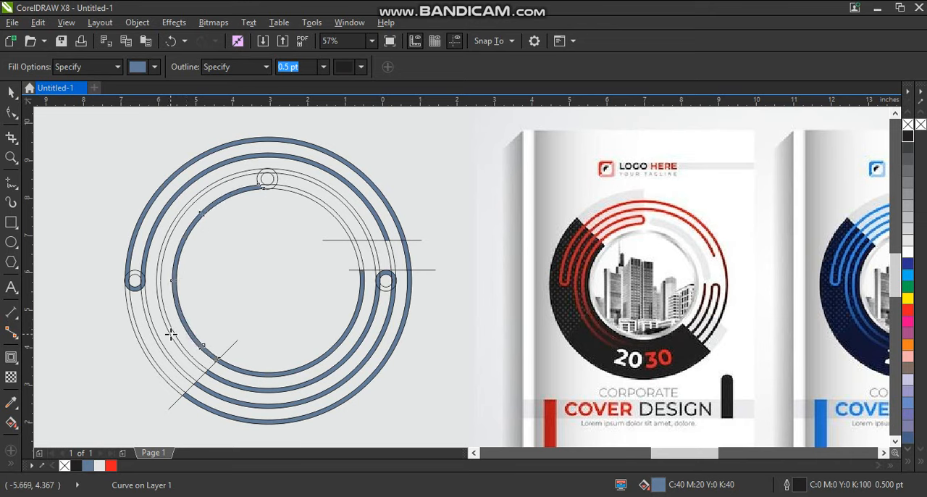
{"action": "left_click", "coordinate": [170, 334]}
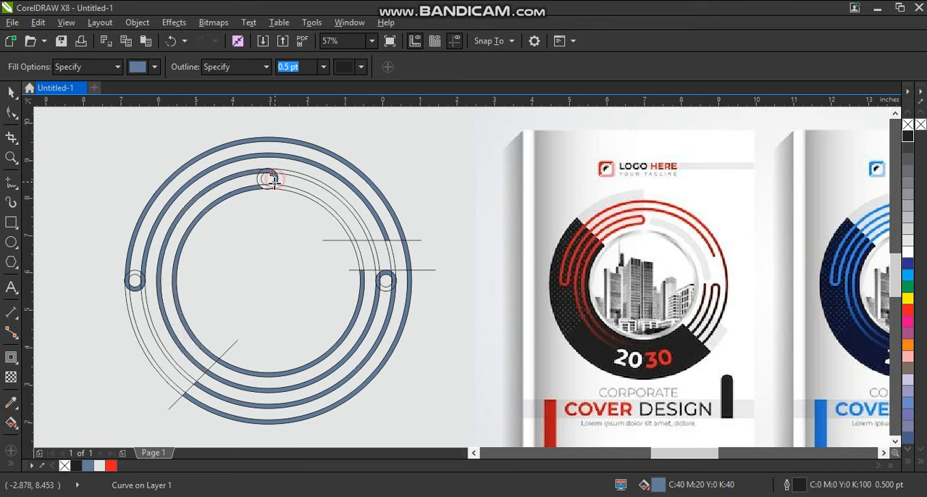
{"action": "left_click", "coordinate": [268, 186]}
- Delete the leftover outlines of the innermost and third rings and the upper horizontal line
{"action": "key", "text": "space"}
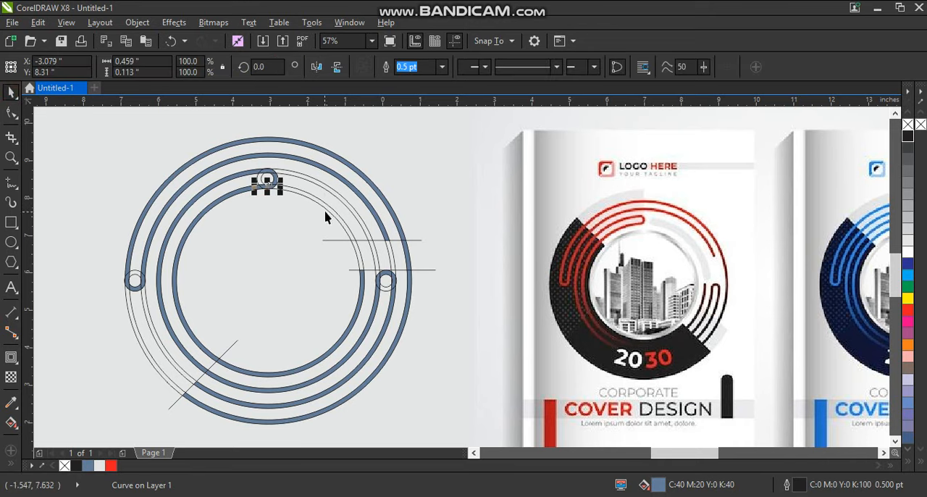
{"action": "left_click", "coordinate": [327, 209]}
{"action": "key", "text": "Delete"}
{"action": "left_click", "coordinate": [345, 210]}
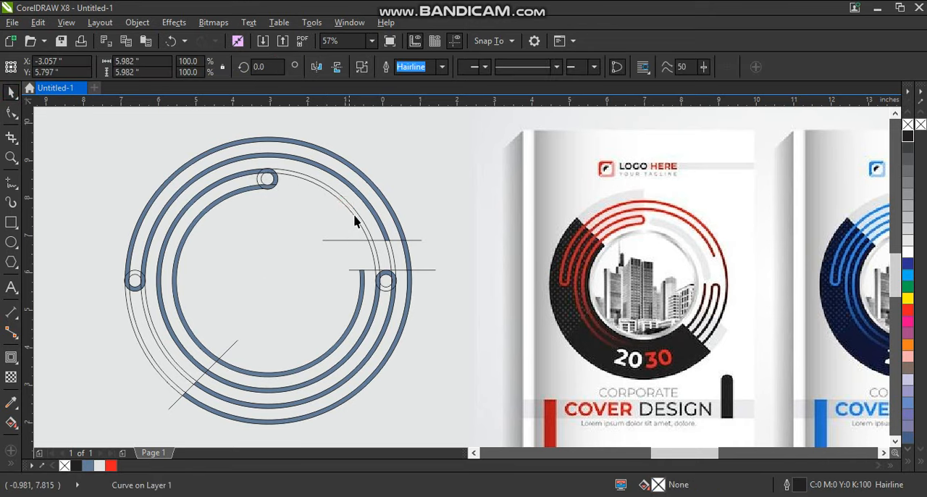
{"action": "key", "text": "Delete"}
{"action": "left_click", "coordinate": [395, 241]}
{"action": "key", "text": "Delete"}
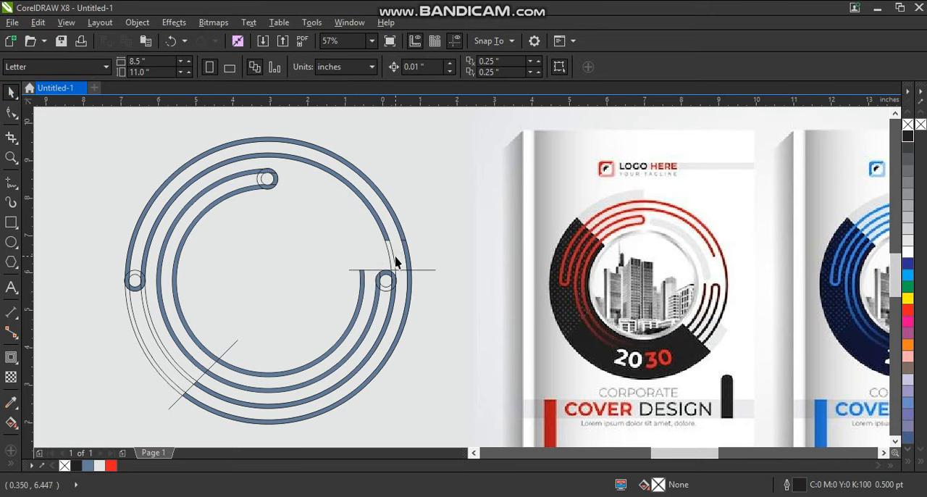
- Delete the leftover outline of the second ring from the outside and the horizontal construction line crossing the rings
{"action": "left_click", "coordinate": [396, 260]}
{"action": "key", "text": "Delete"}
{"action": "left_click", "coordinate": [396, 270]}
{"action": "key", "text": "Delete"}
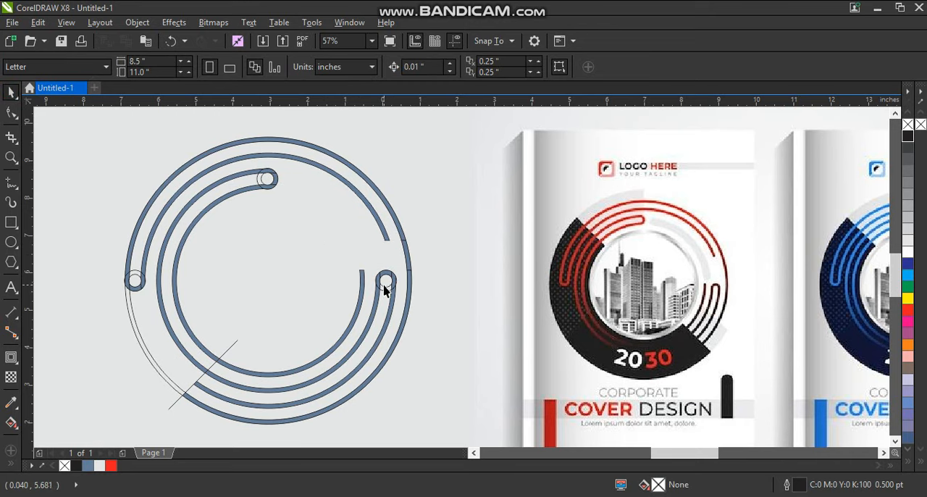
- Delete the leftover small-circle outlines, the diagonal construction line and the outermost ring's outline
{"action": "left_click", "coordinate": [383, 278]}
{"action": "key", "text": "Delete"}
{"action": "left_click", "coordinate": [212, 368]}
{"action": "key", "text": "Delete"}
{"action": "left_click", "coordinate": [133, 312]}
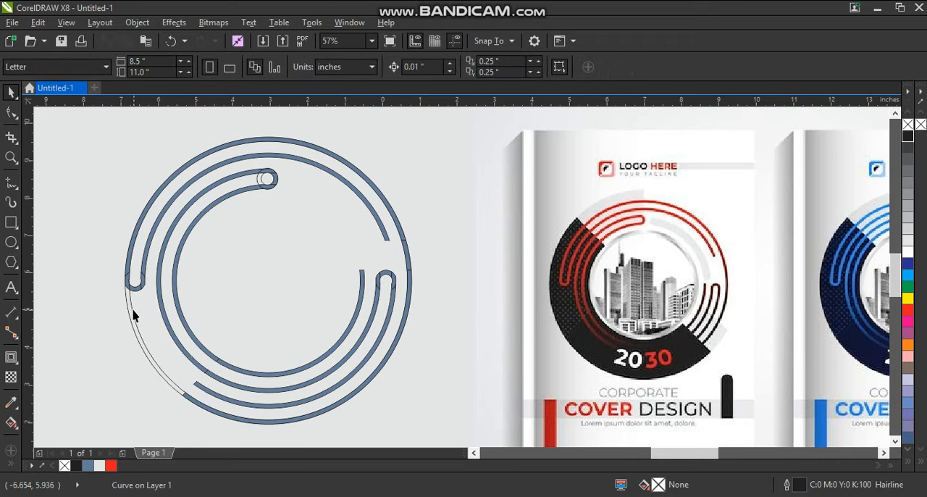
{"action": "key", "text": "Delete"}
{"action": "left_click", "coordinate": [264, 178]}
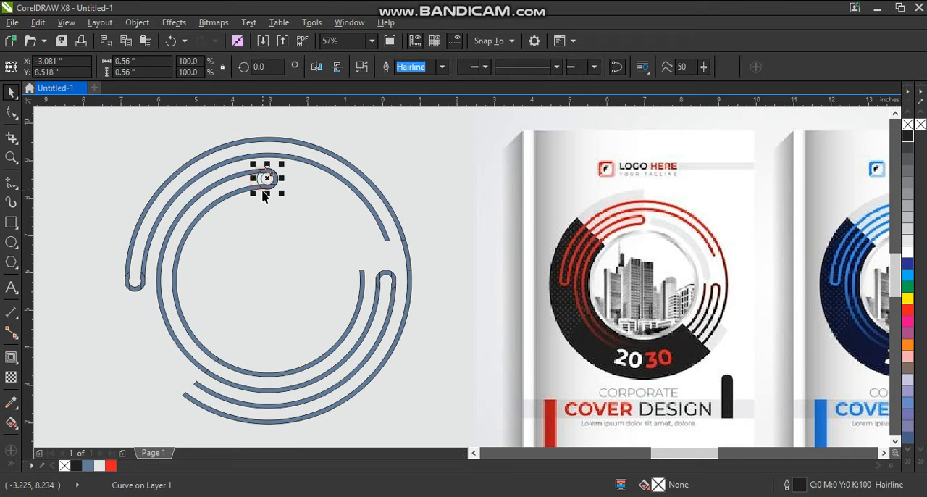
{"action": "key", "text": "Delete"}
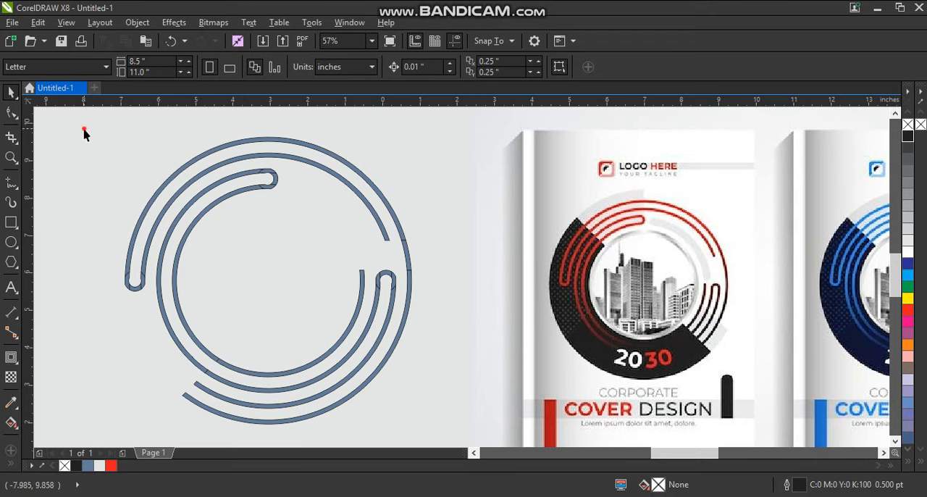
- Fill all the ring segments of the line pattern with red
{"action": "left_click_drag", "start_coordinate": [84, 131], "coordinate": [437, 434]}
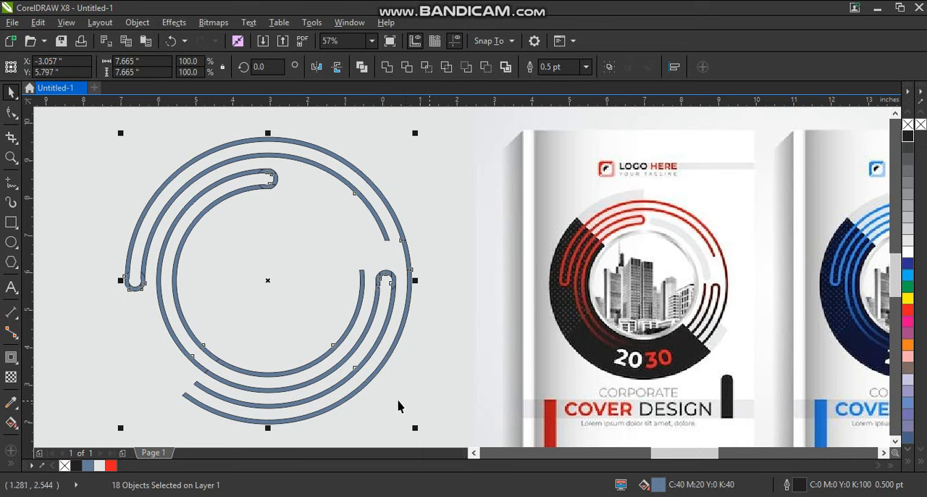
{"action": "left_click", "coordinate": [112, 464]}
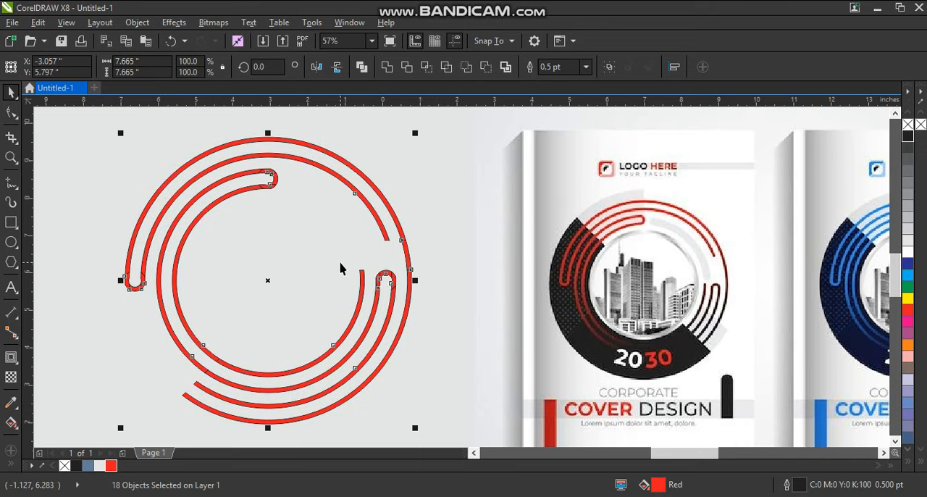
{"action": "left_click", "coordinate": [289, 261]}
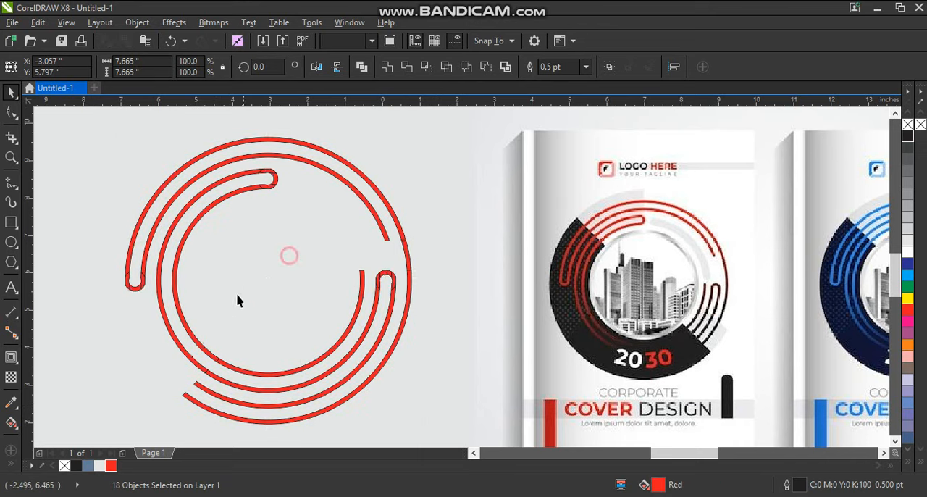
- Weld the upper rounded link and its two connected left arcs into one continuous curve
{"action": "left_click_drag", "start_coordinate": [283, 168], "coordinate": [246, 207]}
{"action": "left_click", "coordinate": [237, 191], "text": "shift"}
{"action": "left_click", "coordinate": [234, 176], "text": "shift"}
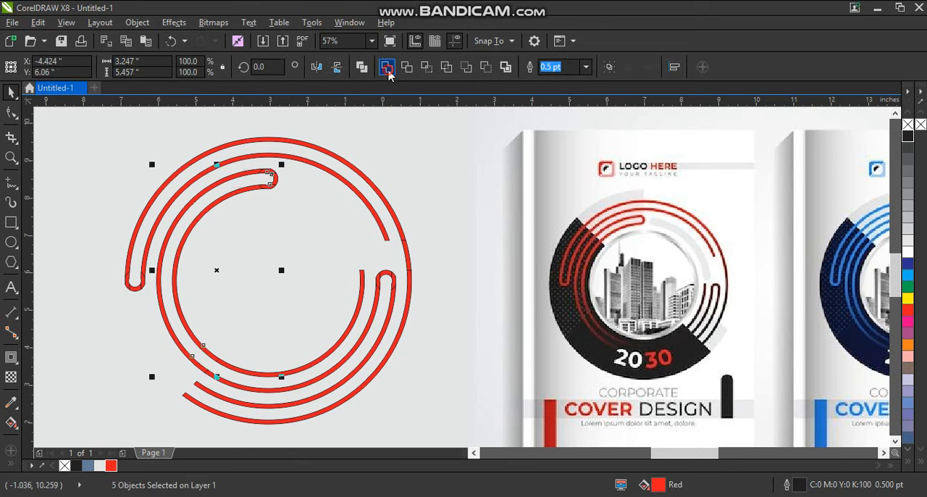
{"action": "left_click", "coordinate": [387, 68]}
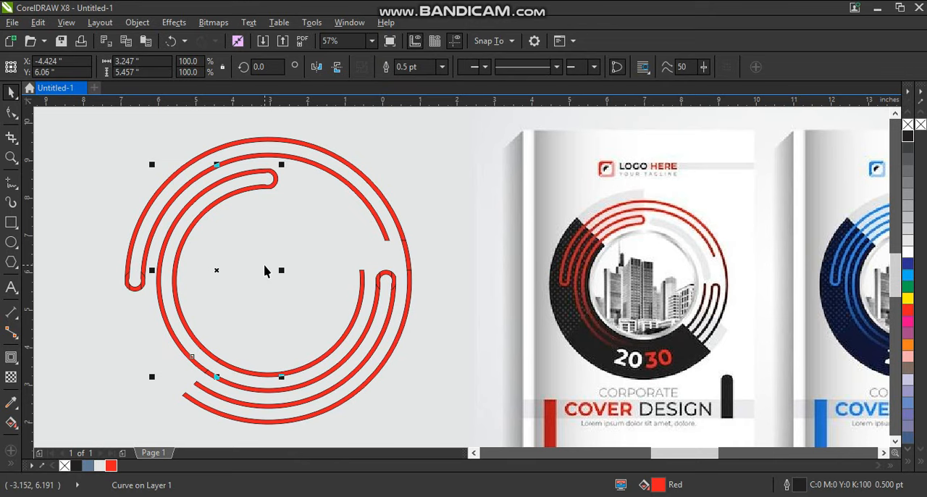
{"action": "left_click", "coordinate": [264, 271]}
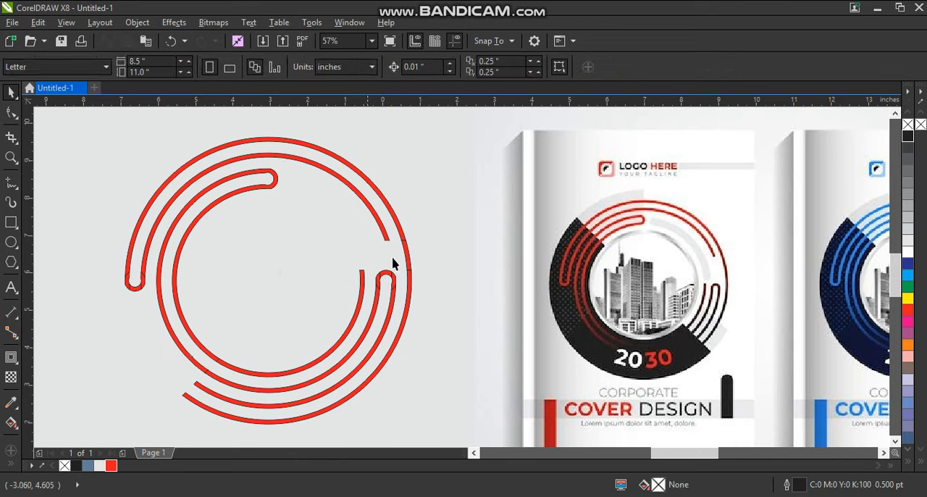
- Weld all remaining ring segments into a second curve, leaving out the already welded inner curve
{"action": "left_click_drag", "start_coordinate": [85, 120], "coordinate": [451, 434]}
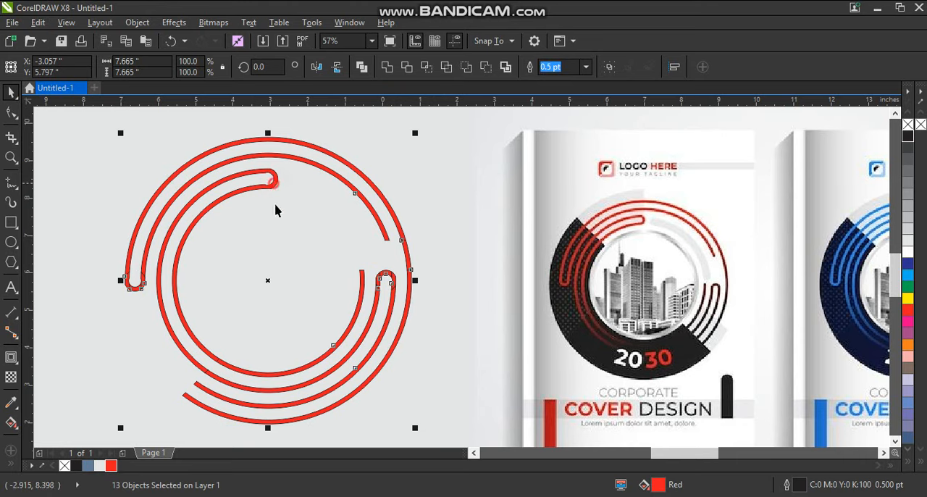
{"action": "left_click", "coordinate": [384, 71]}
{"action": "scroll", "coordinate": [355, 239], "scroll_direction": "down", "scroll_amount": 2}
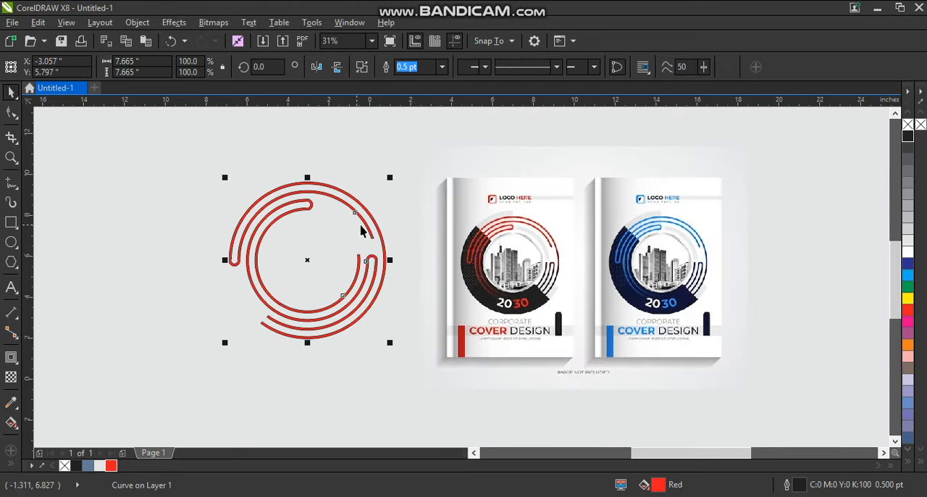
{"action": "left_click", "coordinate": [178, 201]}
- Fill both welded curves with 70% black and remove their outlines
{"action": "left_click_drag", "start_coordinate": [163, 169], "coordinate": [395, 349]}
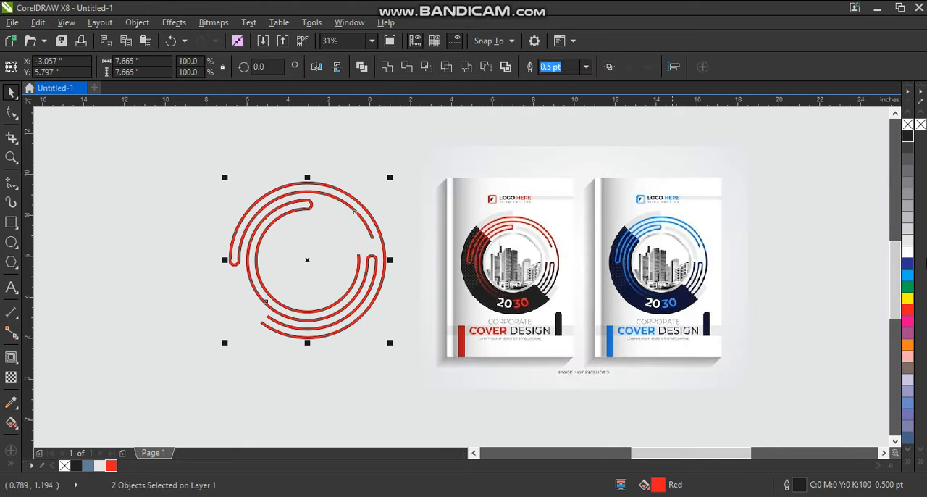
{"action": "left_click", "coordinate": [907, 169]}
{"action": "right_click", "coordinate": [906, 126]}
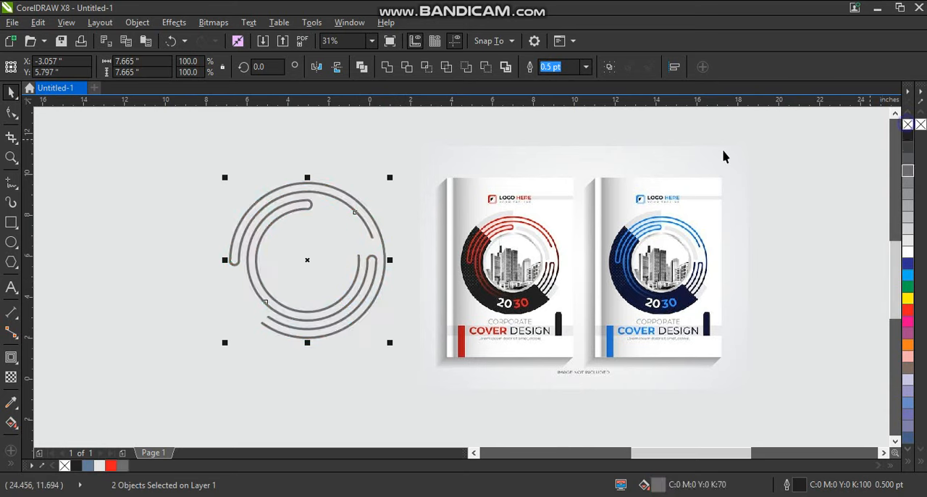
{"action": "left_click", "coordinate": [234, 191]}
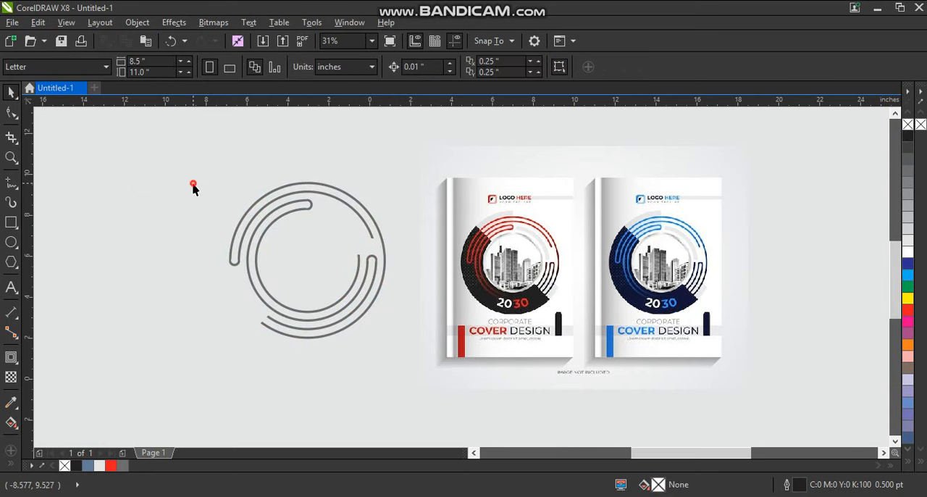
- Draw a cover rectangle about 10.2 by 13.5 inches around the line pattern and move the pattern away to its left
{"action": "left_click", "coordinate": [8, 222]}
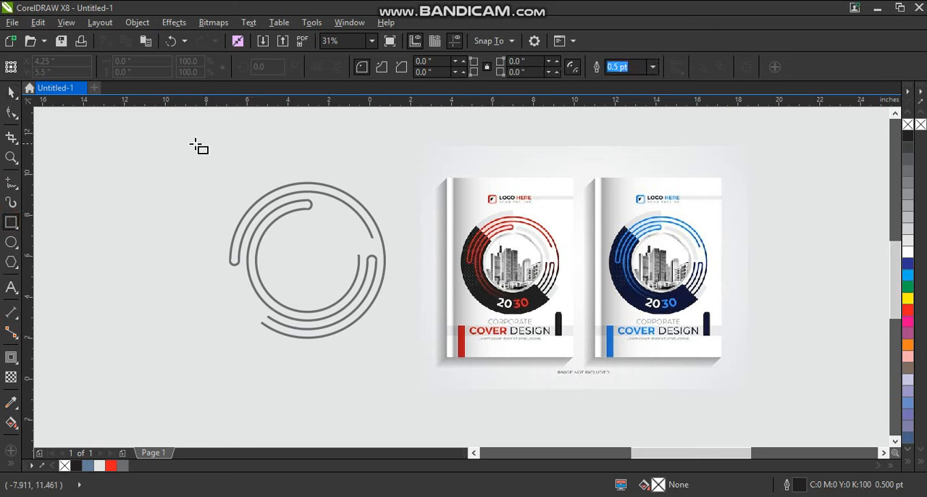
{"action": "left_click_drag", "start_coordinate": [189, 140], "coordinate": [398, 416]}
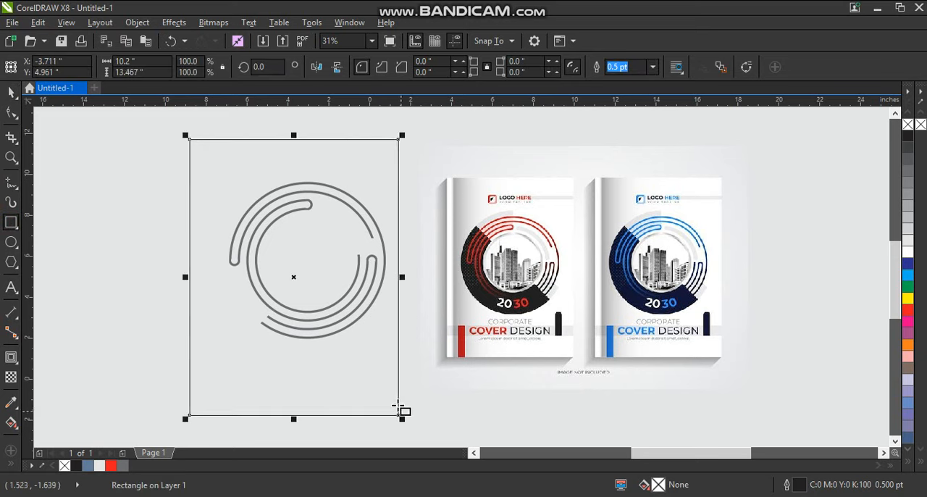
{"action": "left_click", "coordinate": [4, 87]}
{"action": "left_click_drag", "start_coordinate": [107, 178], "coordinate": [408, 346]}
{"action": "left_click_drag", "start_coordinate": [372, 255], "coordinate": [87, 262]}
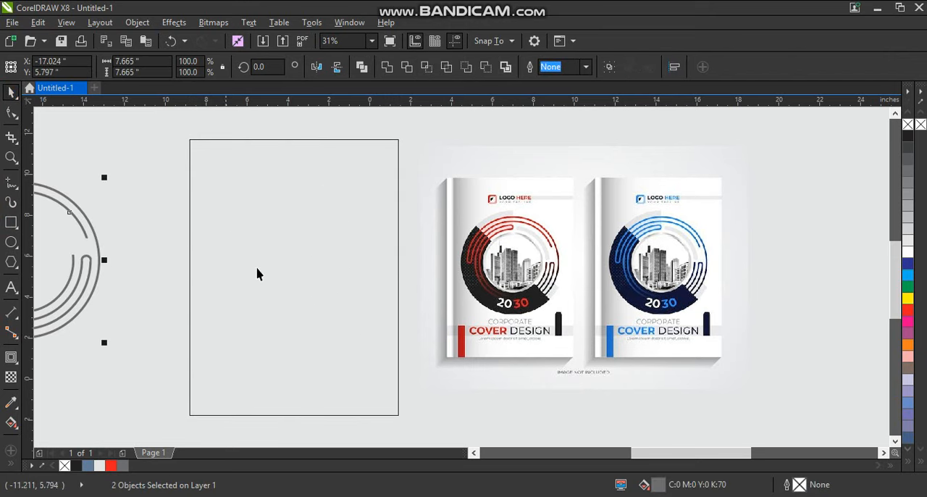
- Fill the cover rectangle with white
{"action": "left_click", "coordinate": [257, 269]}
{"action": "left_click", "coordinate": [909, 253]}
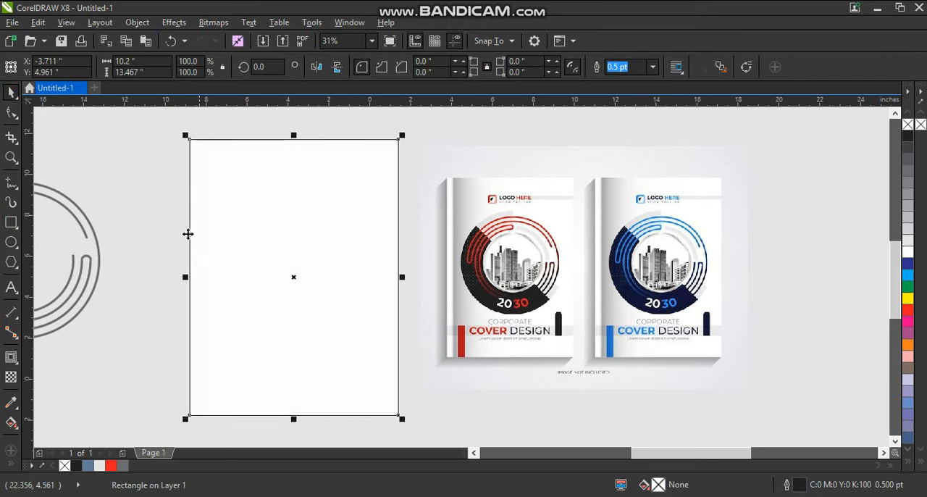
{"action": "left_click", "coordinate": [145, 215]}
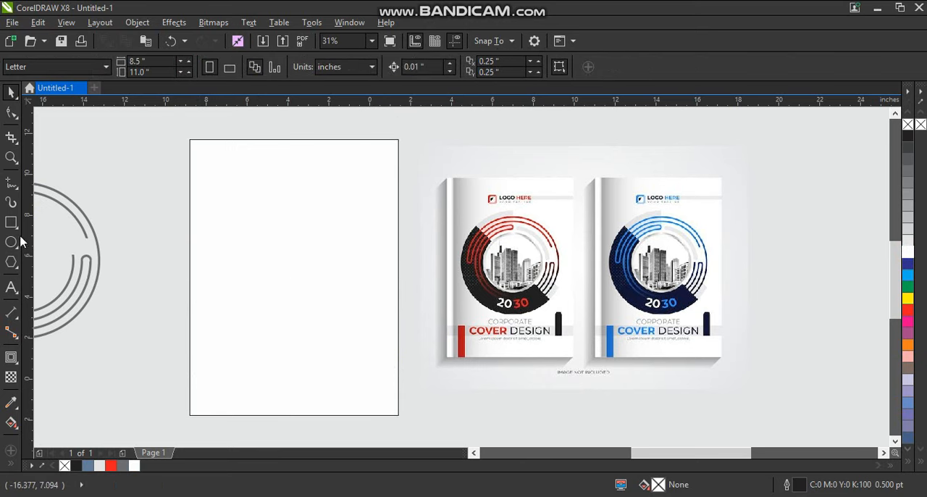
- Draw a circle about 7.8 inches in diameter on the white rectangle and center it horizontally and vertically
{"action": "left_click", "coordinate": [13, 245]}
{"action": "left_click_drag", "start_coordinate": [210, 195], "coordinate": [321, 358]}
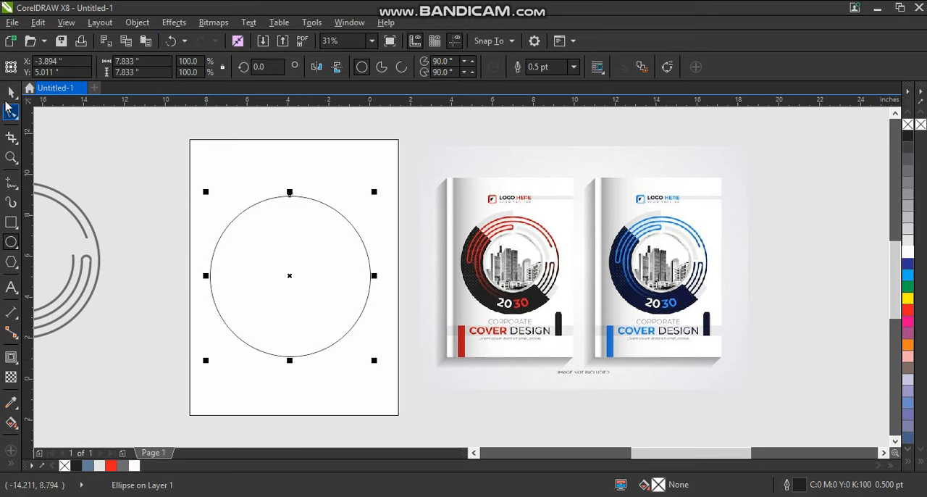
{"action": "key", "text": "space"}
{"action": "left_click", "coordinate": [372, 158], "text": "shift"}
{"action": "key", "text": "c"}
{"action": "key", "text": "e"}
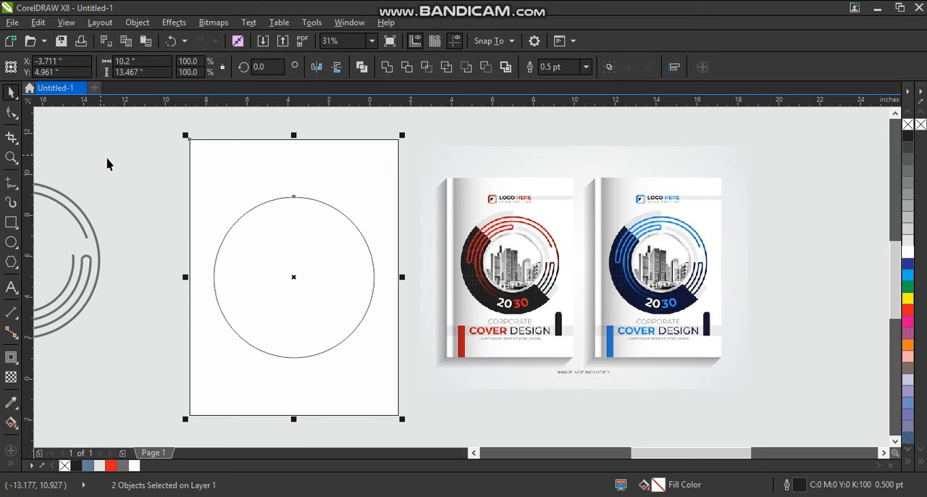
{"action": "left_click", "coordinate": [108, 160]}
- Make a concentric copy of the circle about 3.8 inches in diameter and combine both circles into a ring
{"action": "left_click", "coordinate": [357, 288]}
{"action": "left_click_drag", "start_coordinate": [380, 194], "coordinate": [354, 239]}
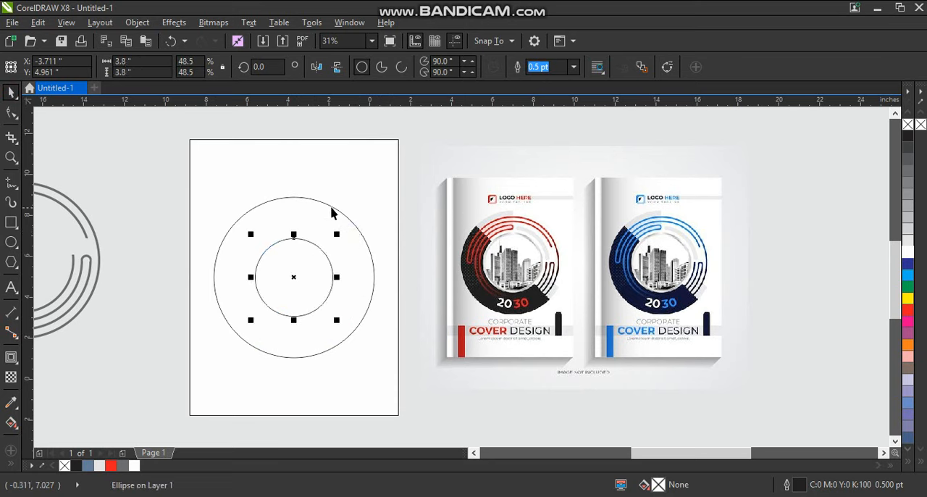
{"action": "left_click", "coordinate": [331, 207], "text": "shift"}
{"action": "left_click", "coordinate": [357, 70]}
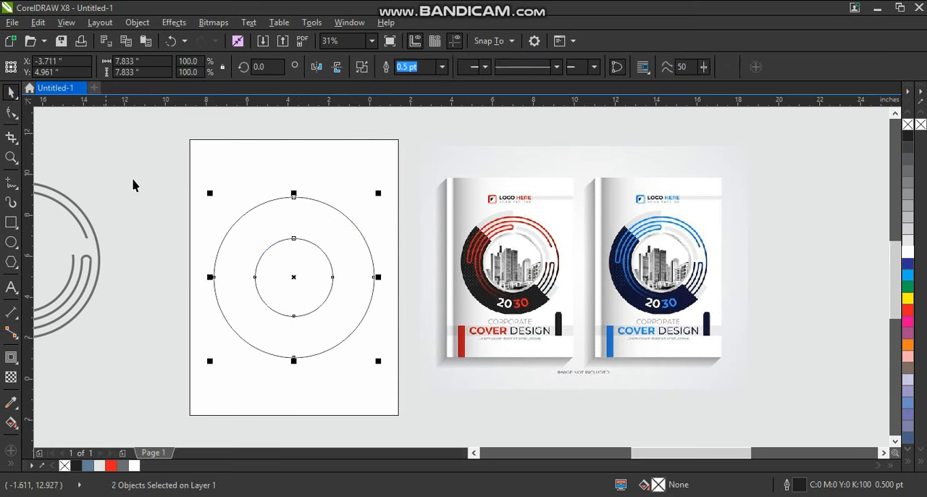
- Draw a -45° line and a vertical line about 9.2 inches long through the ring, plus a shorter parallel diagonal across its lower-right part
{"action": "left_click", "coordinate": [11, 181]}
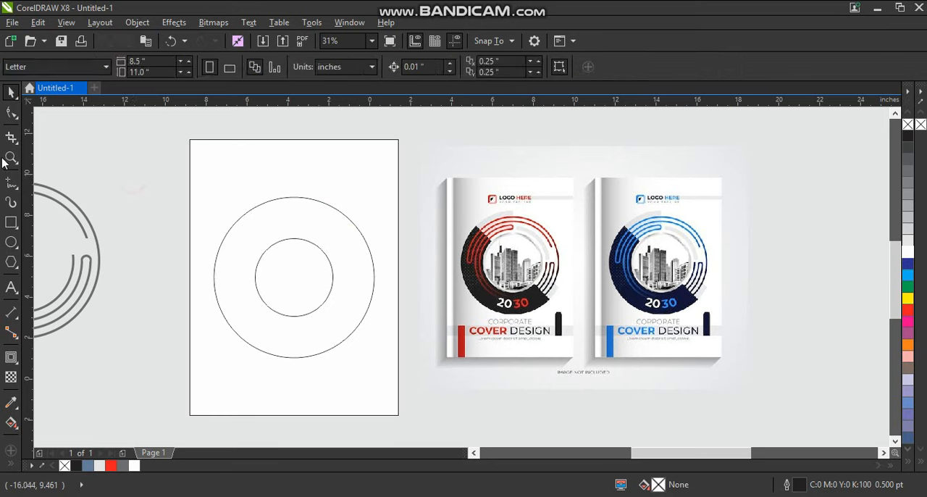
{"action": "left_click", "coordinate": [217, 209]}
{"action": "left_click", "coordinate": [363, 356]}
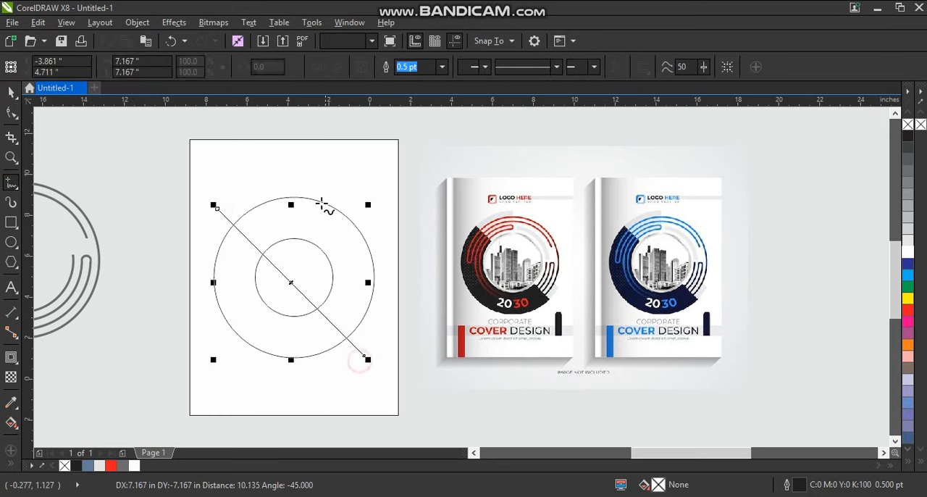
{"action": "left_click", "coordinate": [296, 185]}
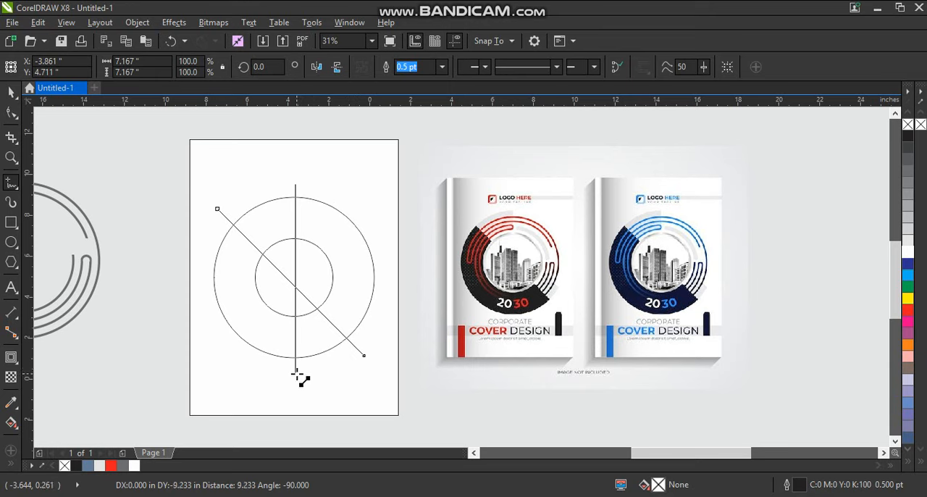
{"action": "left_click", "coordinate": [296, 373]}
{"action": "left_click", "coordinate": [315, 273]}
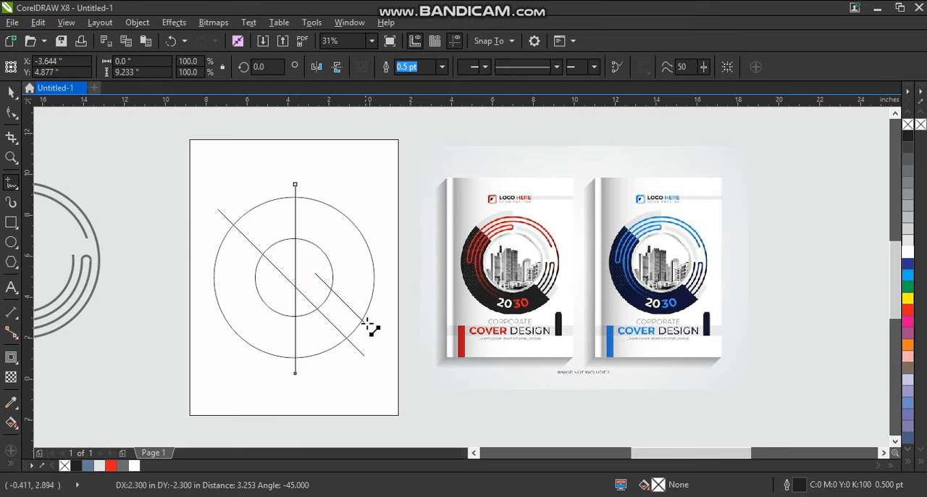
{"action": "left_click", "coordinate": [371, 330]}
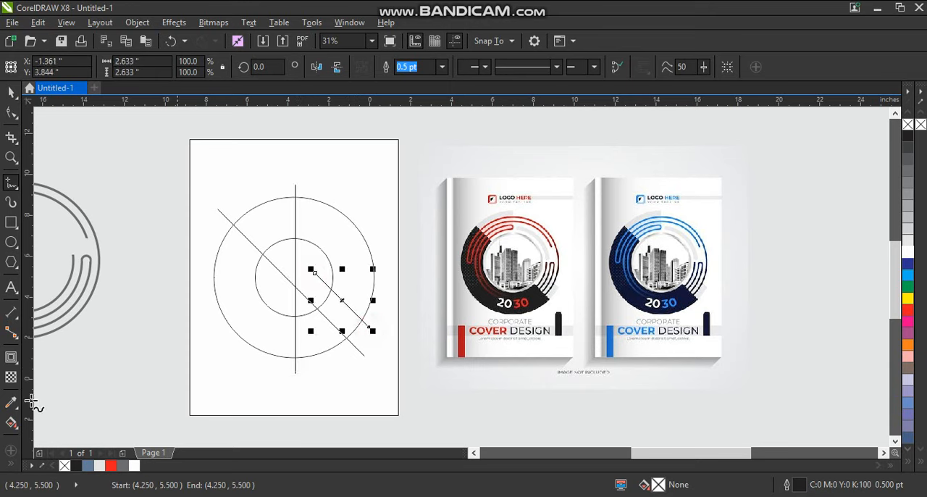
- Smart-fill the ring's sections blue-grey from the short diagonal around the lower and left side up to the vertical line
{"action": "left_click", "coordinate": [12, 462]}
{"action": "left_click", "coordinate": [342, 316]}
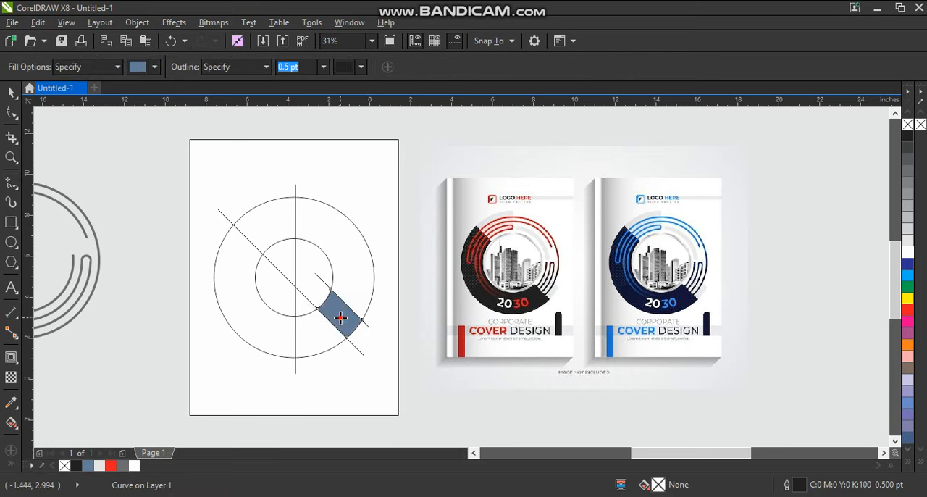
{"action": "left_click", "coordinate": [315, 336]}
{"action": "left_click", "coordinate": [267, 333]}
{"action": "left_click", "coordinate": [261, 245]}
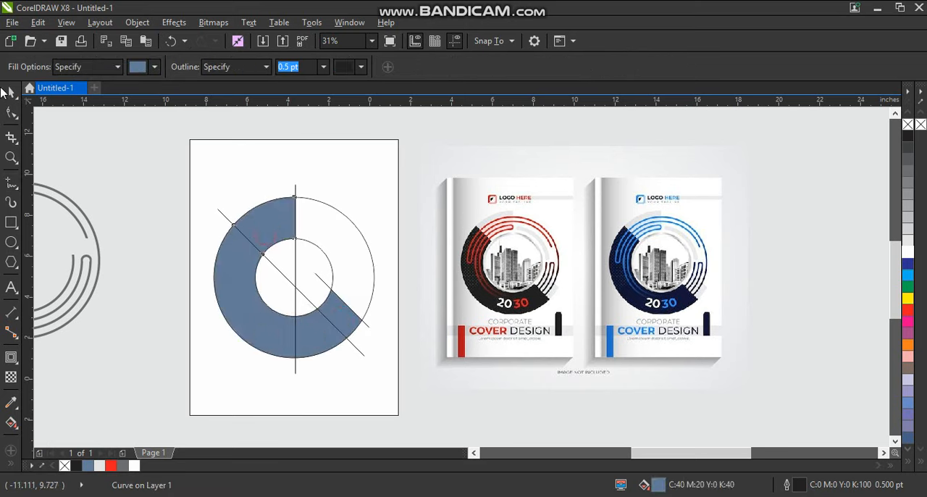
- Delete the vertical line and both diagonal construction lines crossing the ring
{"action": "left_click", "coordinate": [10, 92]}
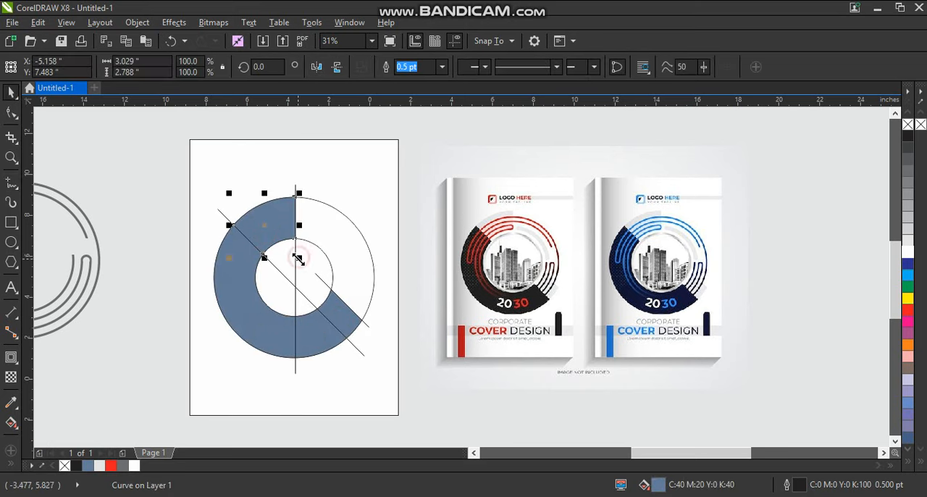
{"action": "left_click", "coordinate": [296, 259]}
{"action": "left_click", "coordinate": [289, 279]}
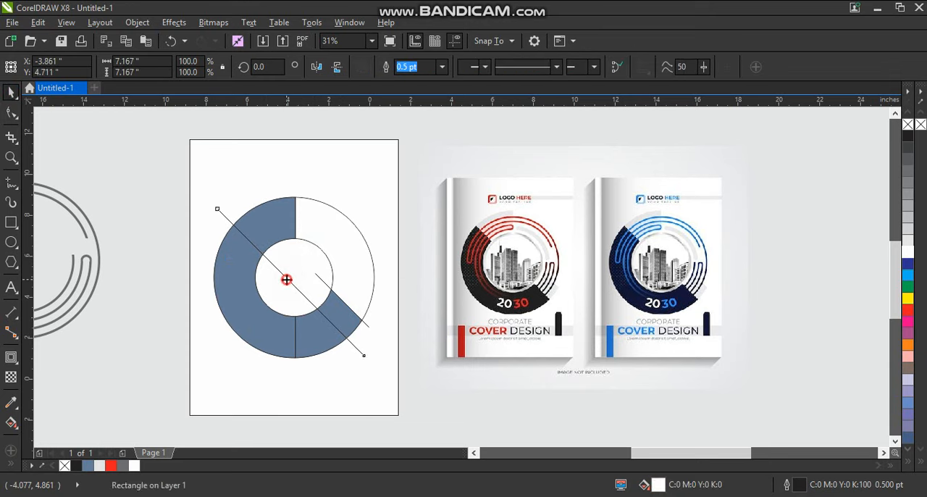
{"action": "key", "text": "Delete"}
{"action": "left_click", "coordinate": [321, 280]}
{"action": "left_click", "coordinate": [358, 284]}
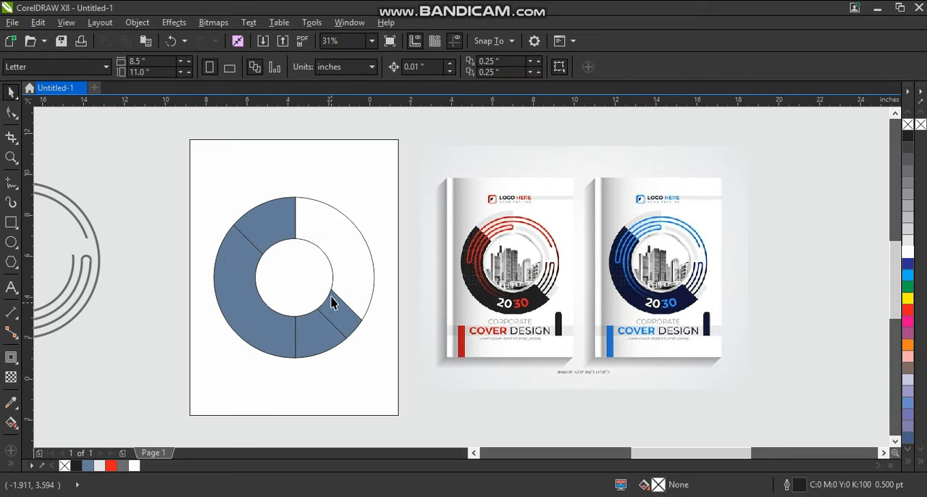
{"action": "left_click", "coordinate": [330, 280]}
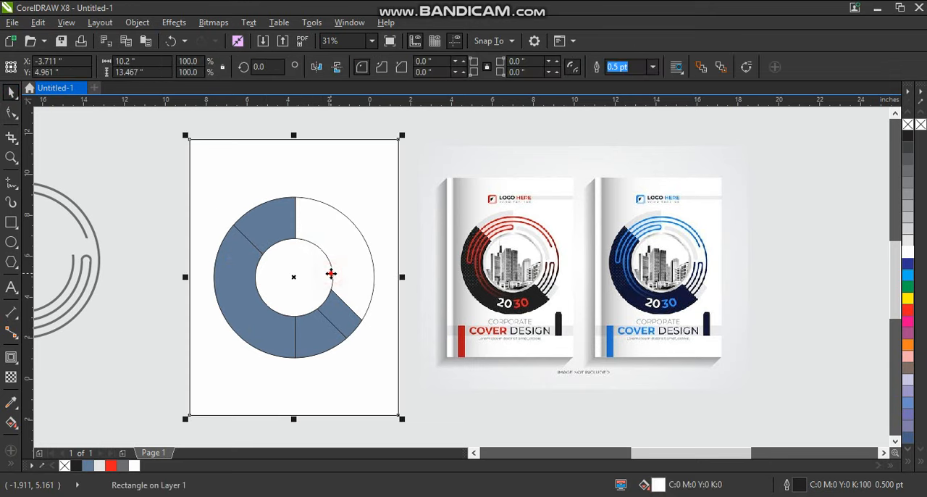
- Fill the ring's upper-left segment and the narrow lower-right segment light grey
{"action": "left_click", "coordinate": [341, 324]}
{"action": "left_click", "coordinate": [279, 228], "text": "shift"}
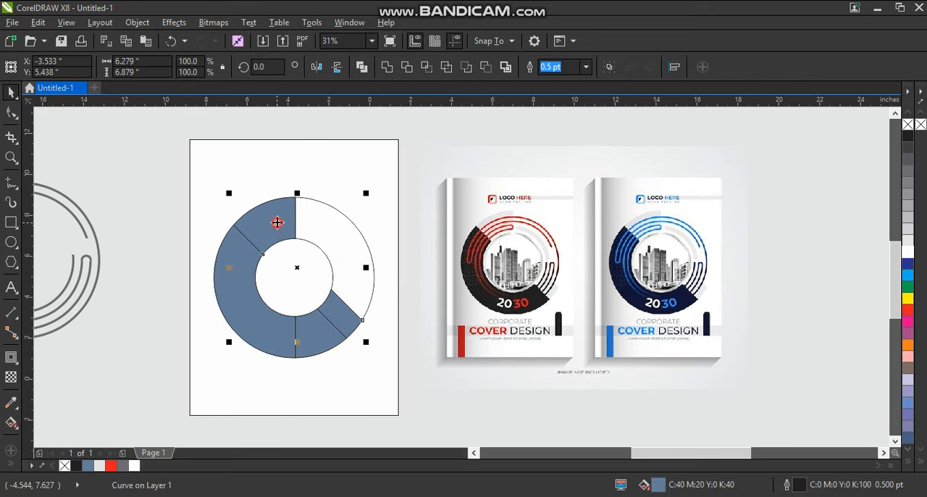
{"action": "left_click", "coordinate": [908, 244]}
- Weld the two remaining blue-grey ring segments into one shape and fill it with rich black (C100 M100 Y100 K100)
{"action": "left_click", "coordinate": [310, 345]}
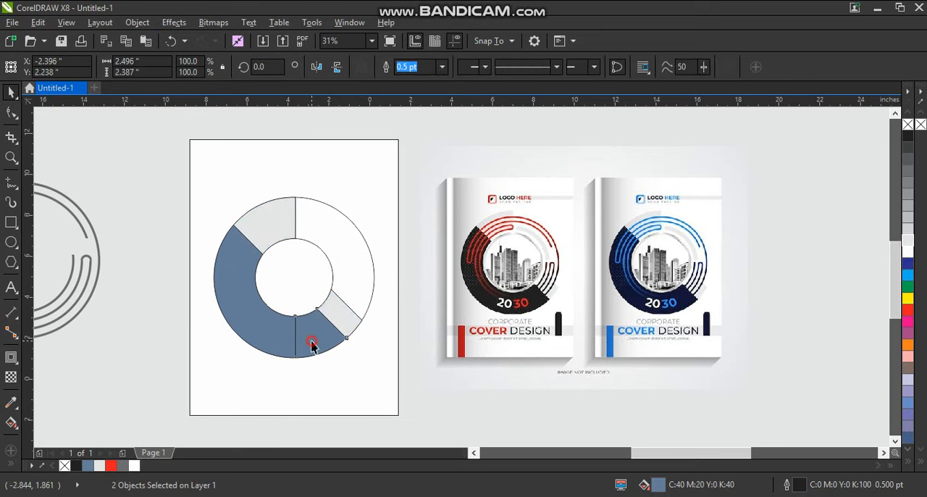
{"action": "left_click", "coordinate": [273, 326], "text": "shift"}
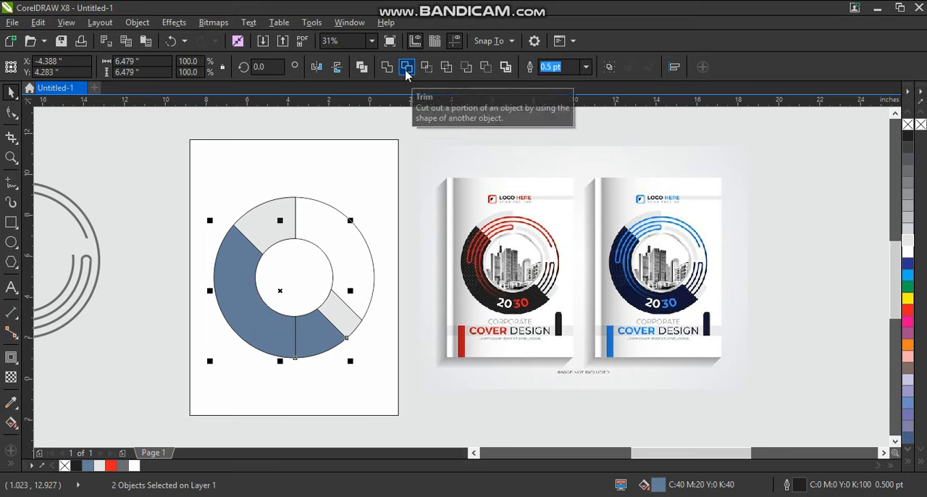
{"action": "left_click", "coordinate": [386, 67]}
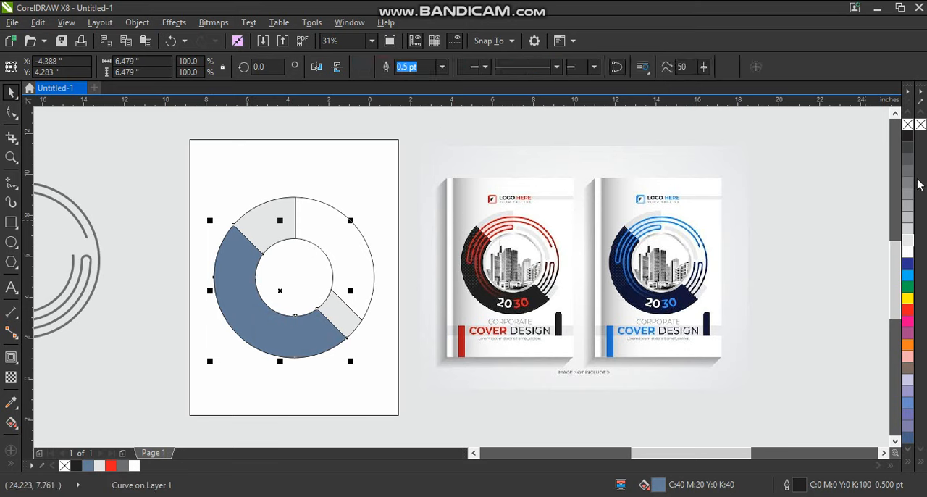
{"action": "left_click", "coordinate": [76, 466]}
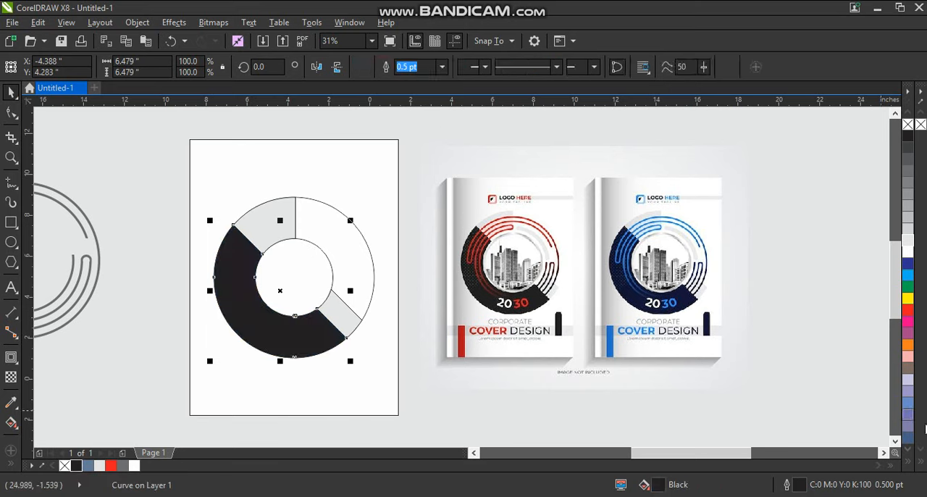
{"action": "left_click", "coordinate": [909, 466]}
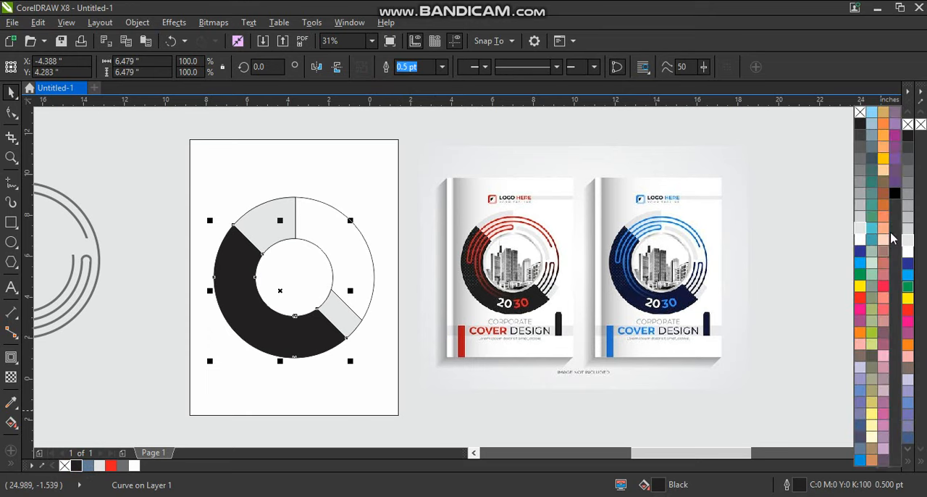
{"action": "left_click", "coordinate": [895, 193]}
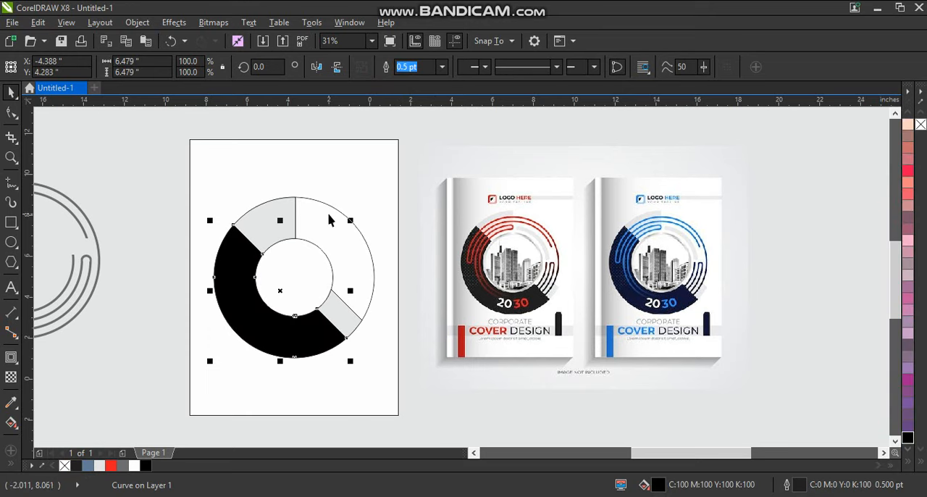
- Remove the outlines from all the ring pieces and group them
{"action": "left_click_drag", "start_coordinate": [149, 158], "coordinate": [380, 380]}
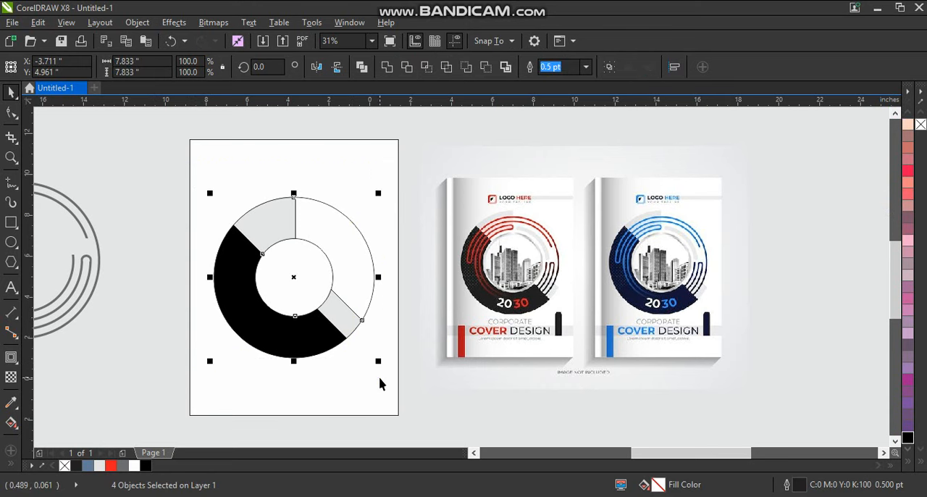
{"action": "right_click", "coordinate": [64, 465]}
{"action": "key", "text": "ctrl+g"}
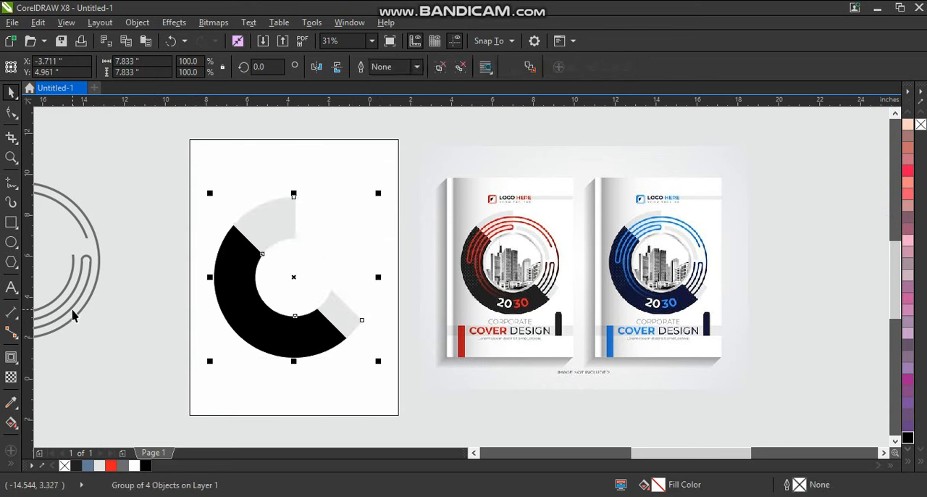
{"action": "left_click", "coordinate": [74, 309]}
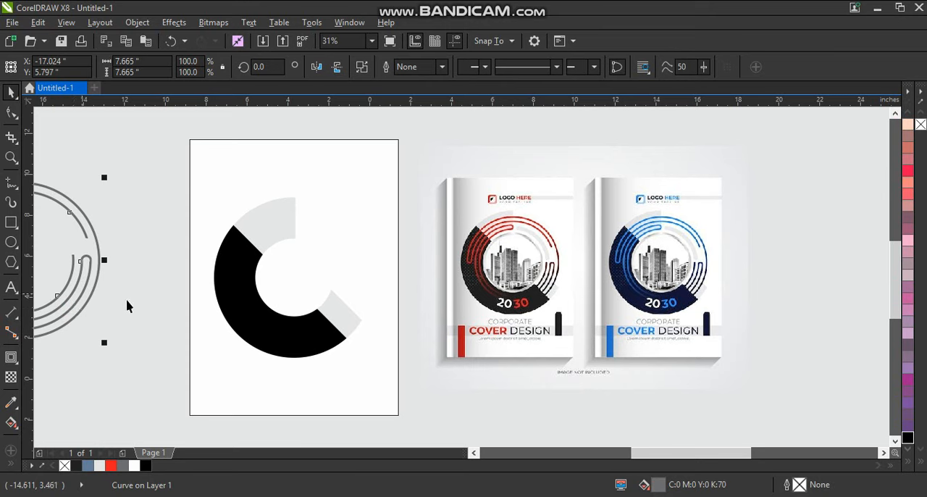
{"action": "left_click", "coordinate": [110, 467]}
{"action": "left_click", "coordinate": [273, 325], "text": "shift"}
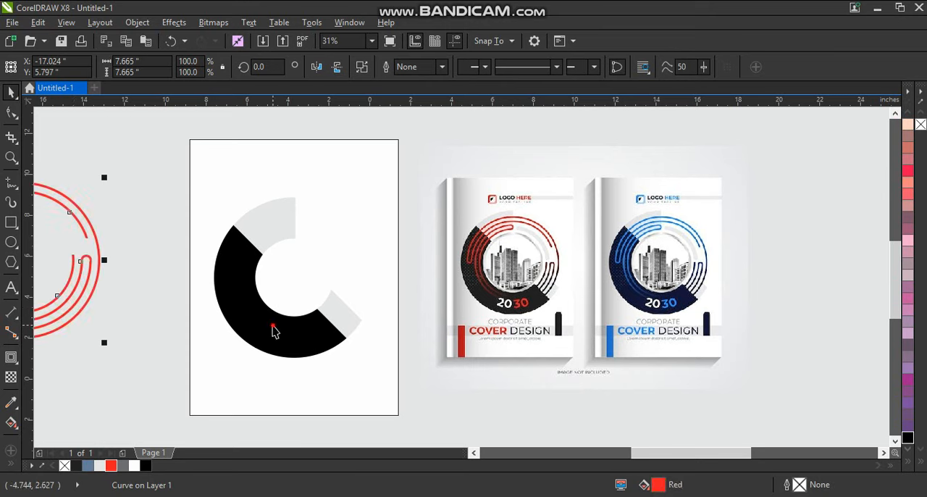
{"action": "key", "text": "c"}
{"action": "key", "text": "e"}
{"action": "left_click", "coordinate": [130, 253]}
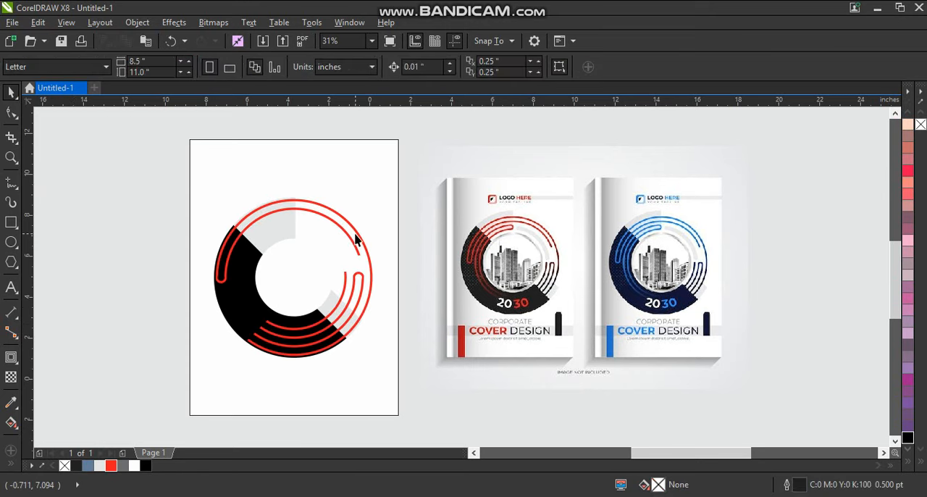
{"action": "left_click", "coordinate": [351, 241]}
{"action": "left_click_drag", "start_coordinate": [376, 193], "coordinate": [379, 203]}
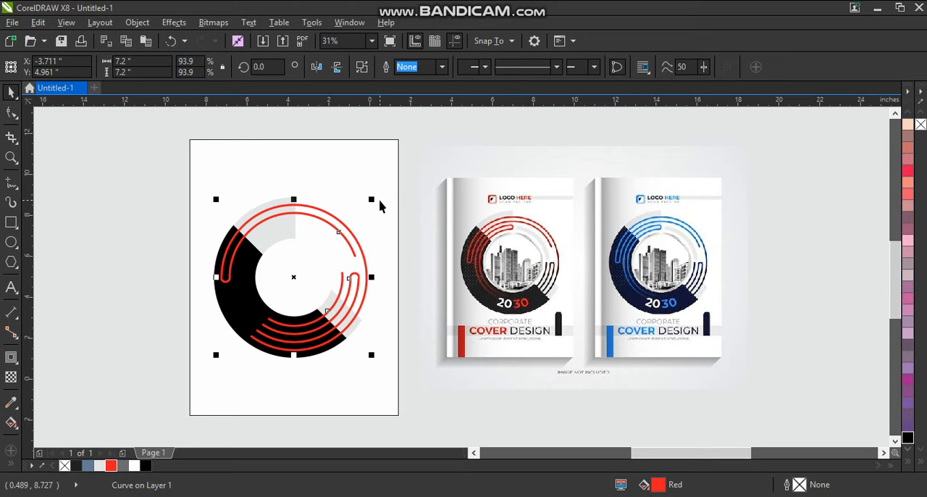
{"action": "left_click_drag", "start_coordinate": [329, 221], "coordinate": [346, 216]}
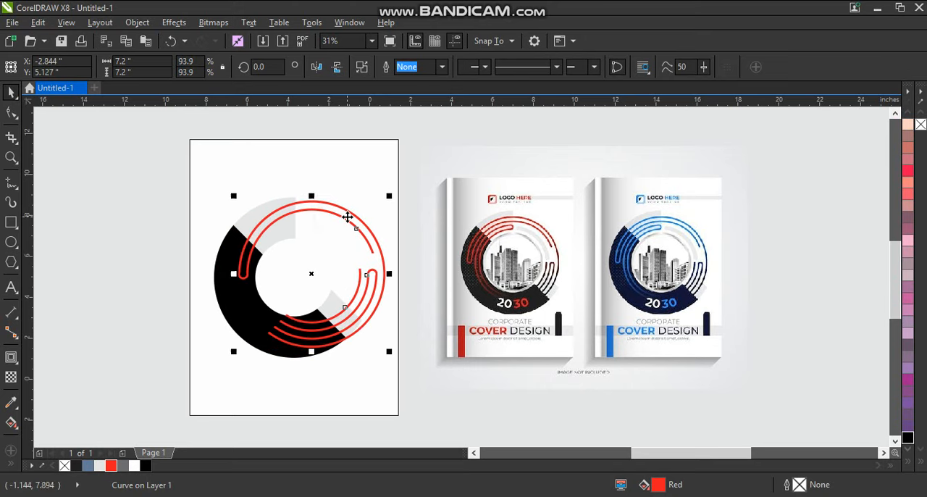
{"action": "key", "text": "ctrl+z"}
{"action": "scroll", "coordinate": [347, 216], "scroll_direction": "down", "scroll_amount": 1}
{"action": "key", "text": "ctrl+z"}
{"action": "key", "text": "ctrl+z"}
{"action": "key", "text": "ctrl+z"}
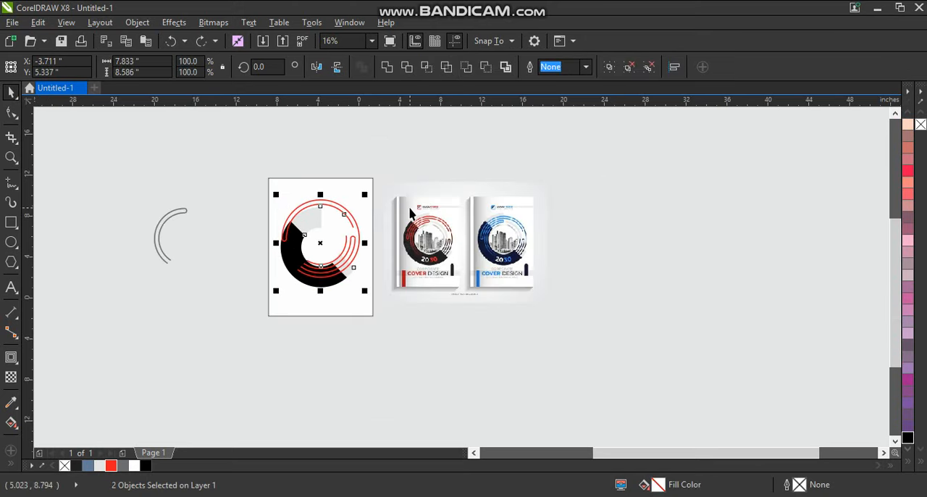
- Fill both curves of the circular line pattern red and group them
{"action": "left_click_drag", "start_coordinate": [78, 185], "coordinate": [243, 296]}
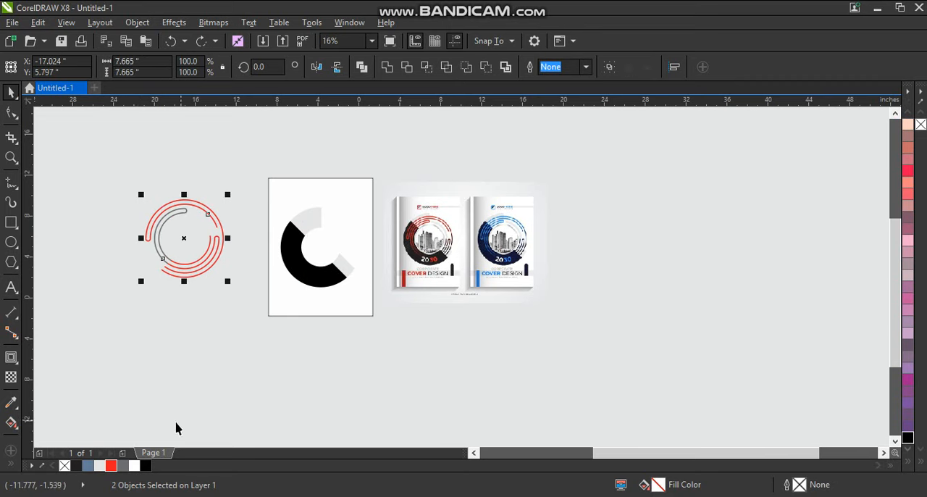
{"action": "left_click", "coordinate": [111, 465]}
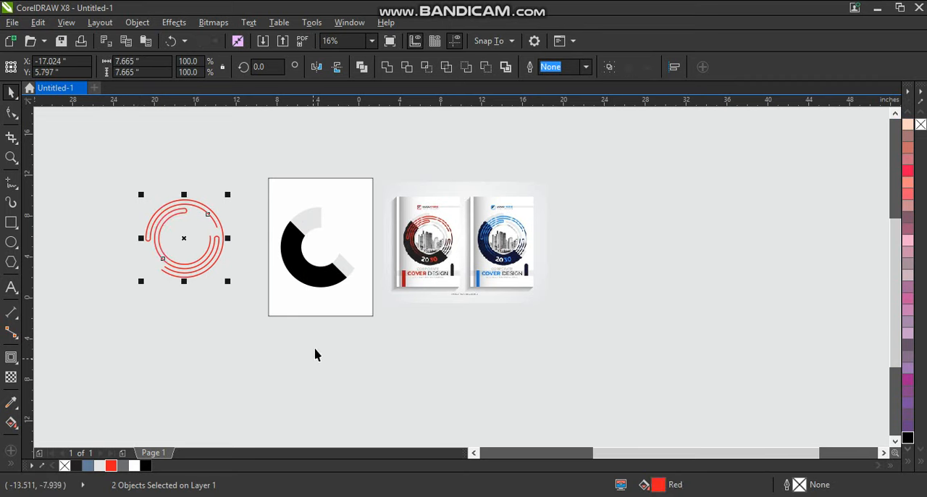
{"action": "key", "text": "ctrl+g"}
- Centre the red line-pattern group horizontally and vertically on the ring group
{"action": "left_click", "coordinate": [335, 275], "text": "shift"}
{"action": "key", "text": "c"}
{"action": "key", "text": "e"}
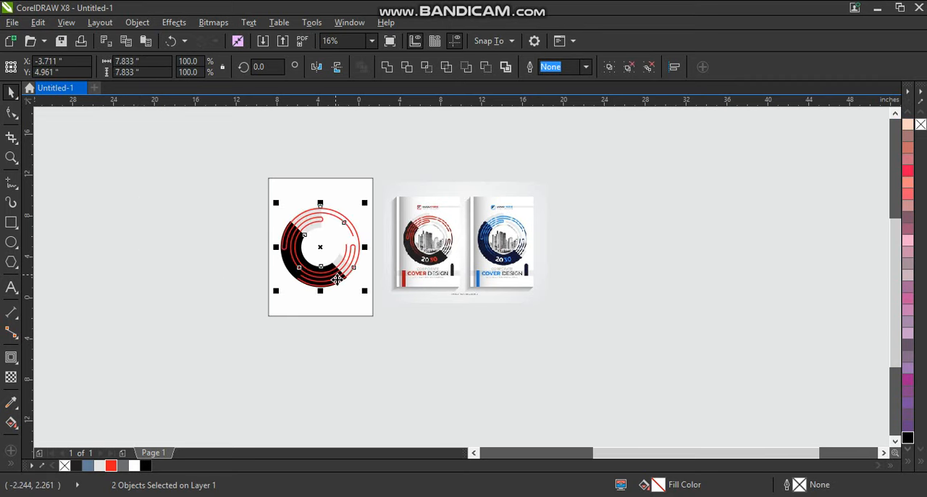
{"action": "key", "text": "shift+F2"}
{"action": "key", "text": "Escape"}
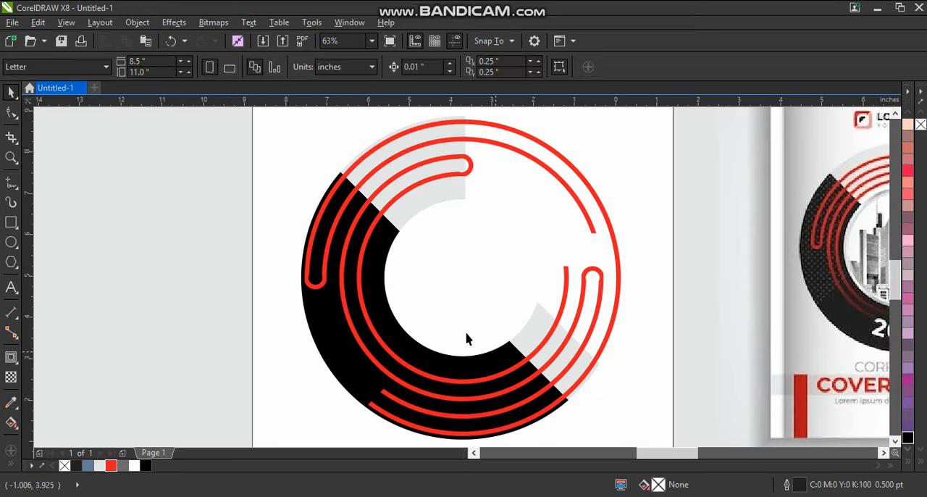
- Ungroup the red line pattern on the ring into its separate curves
{"action": "scroll", "coordinate": [397, 279], "scroll_direction": "down", "scroll_amount": 3}
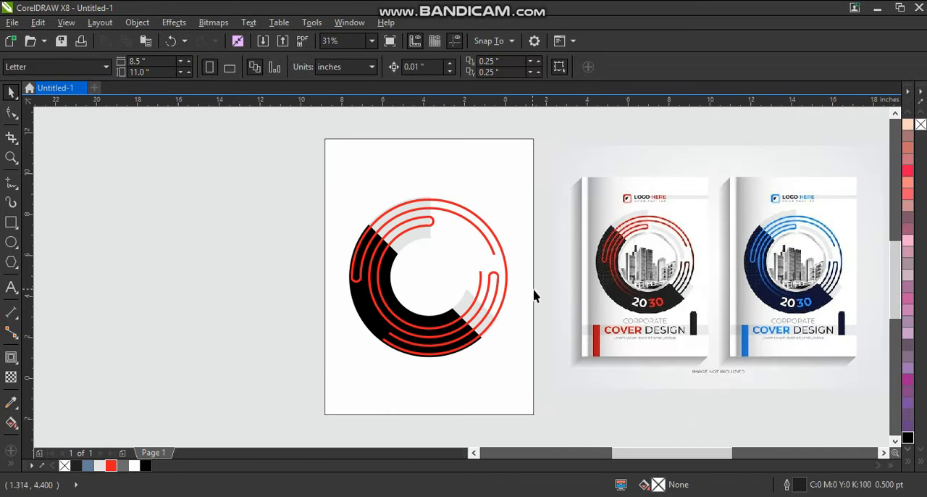
{"action": "left_click", "coordinate": [491, 310]}
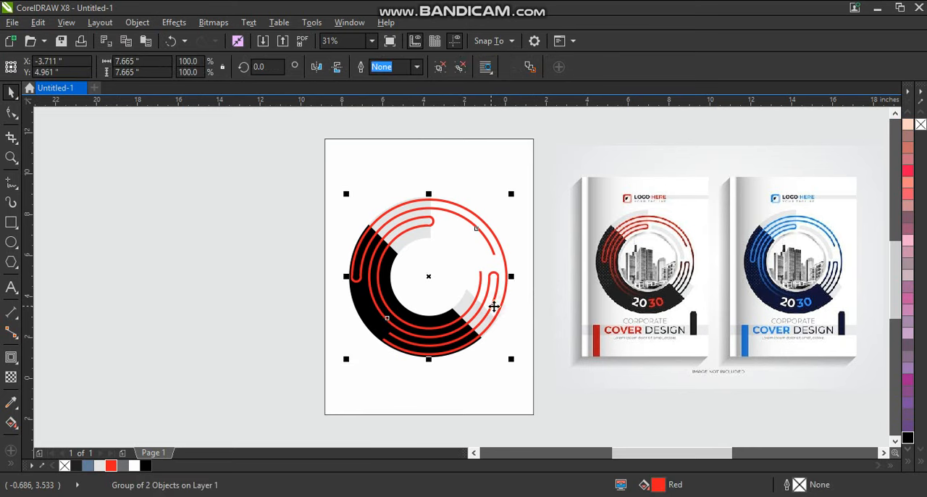
{"action": "left_click", "coordinate": [445, 69]}
{"action": "left_click", "coordinate": [186, 211]}
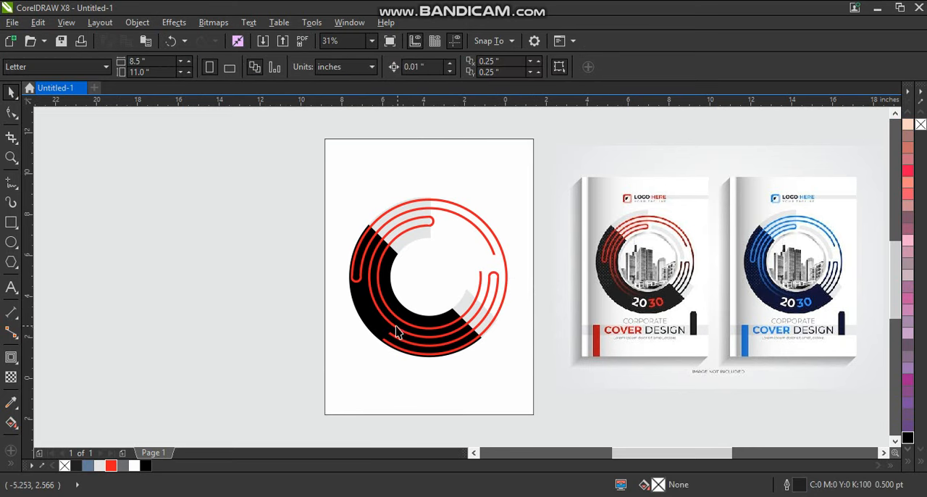
- Give the inner line curve a linear fountain fill from black at the ring's lower left to red near the upper left
{"action": "left_click", "coordinate": [396, 329]}
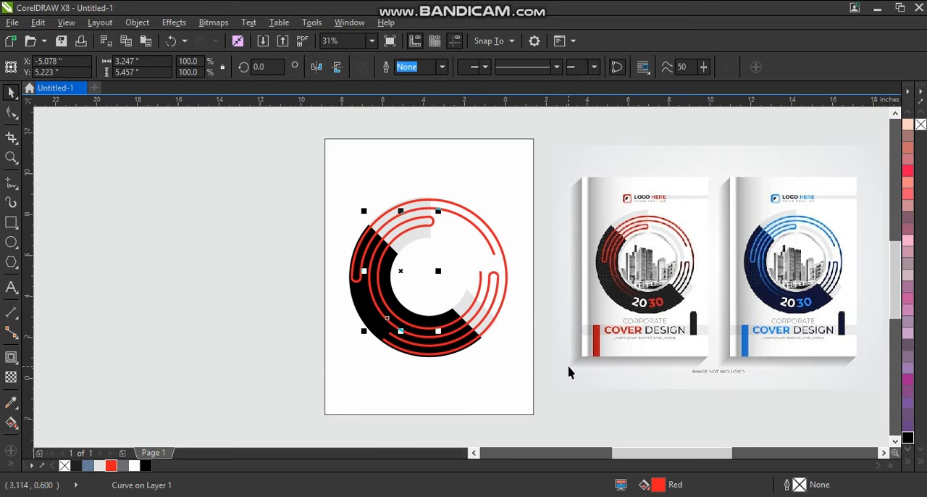
{"action": "left_click", "coordinate": [144, 466]}
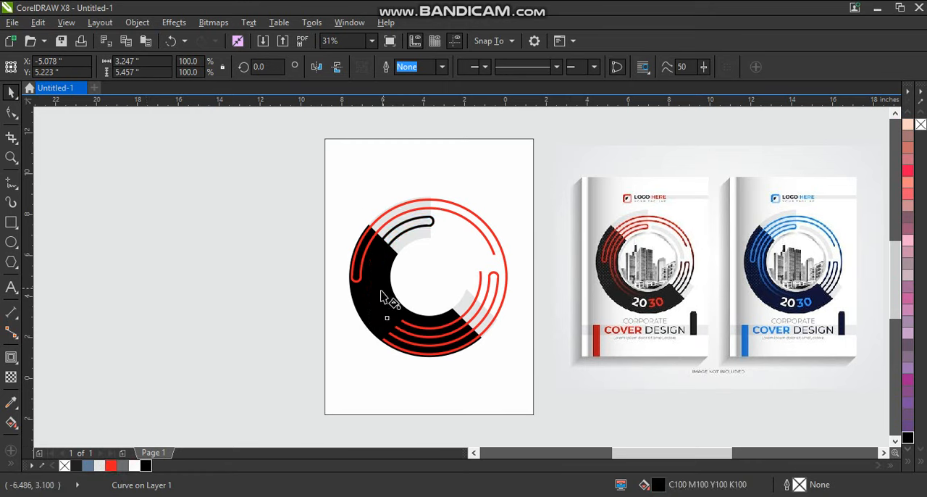
{"action": "key", "text": "g"}
{"action": "left_click_drag", "start_coordinate": [395, 232], "coordinate": [392, 237]}
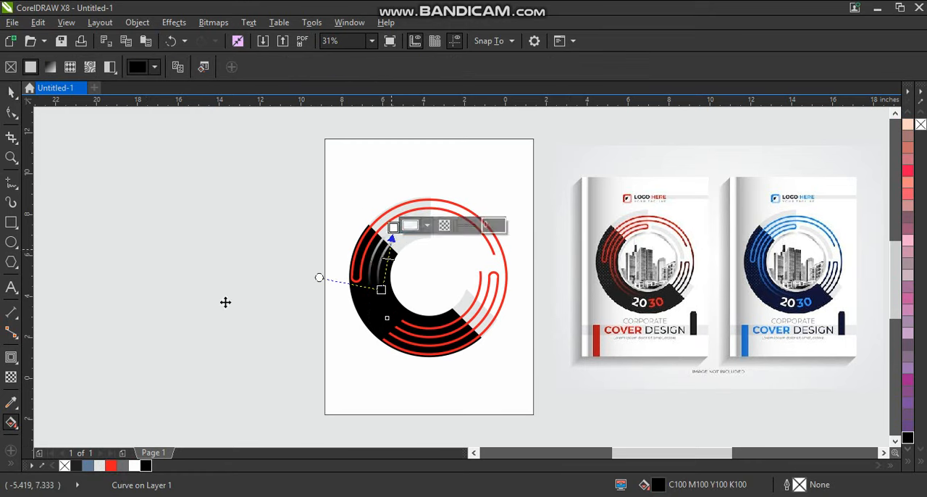
{"action": "left_click_drag", "start_coordinate": [110, 465], "coordinate": [394, 227]}
{"action": "left_click_drag", "start_coordinate": [381, 290], "coordinate": [385, 316]}
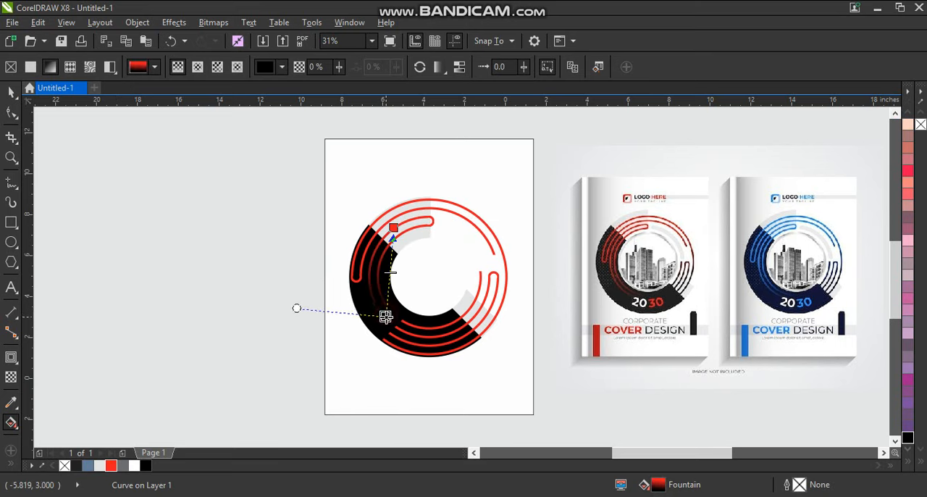
{"action": "left_click", "coordinate": [394, 227]}
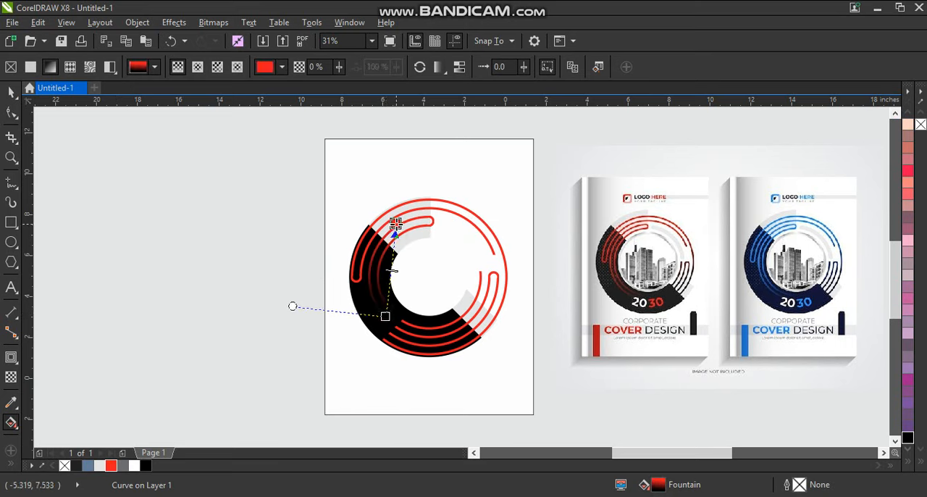
{"action": "left_click", "coordinate": [386, 316]}
{"action": "key", "text": "space"}
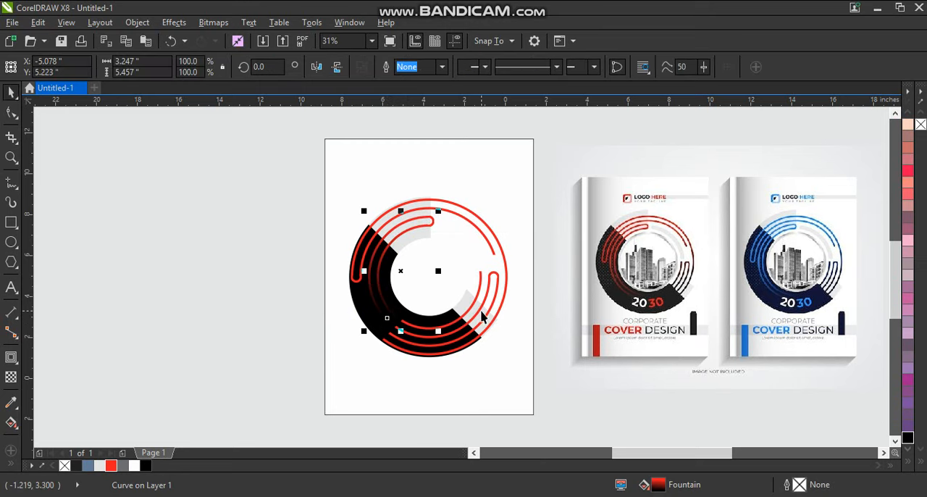
- Give the outer line curve a linear fountain fill from black at the ring's lower right up to red
{"action": "left_click", "coordinate": [484, 317]}
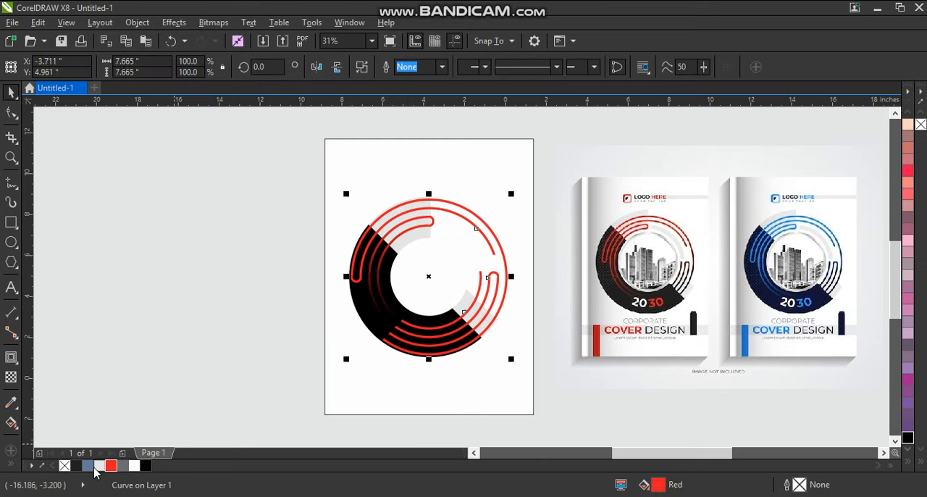
{"action": "left_click", "coordinate": [144, 466]}
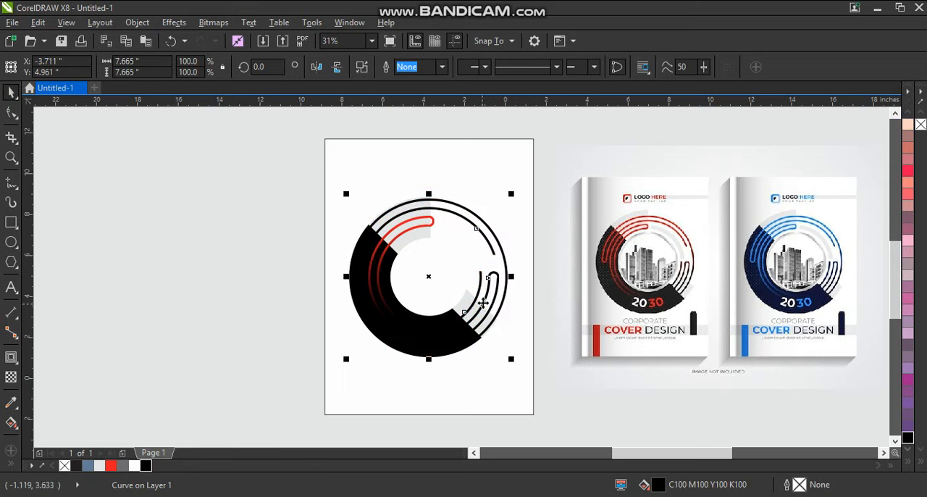
{"action": "key", "text": "g"}
{"action": "left_click_drag", "start_coordinate": [474, 307], "coordinate": [464, 257]}
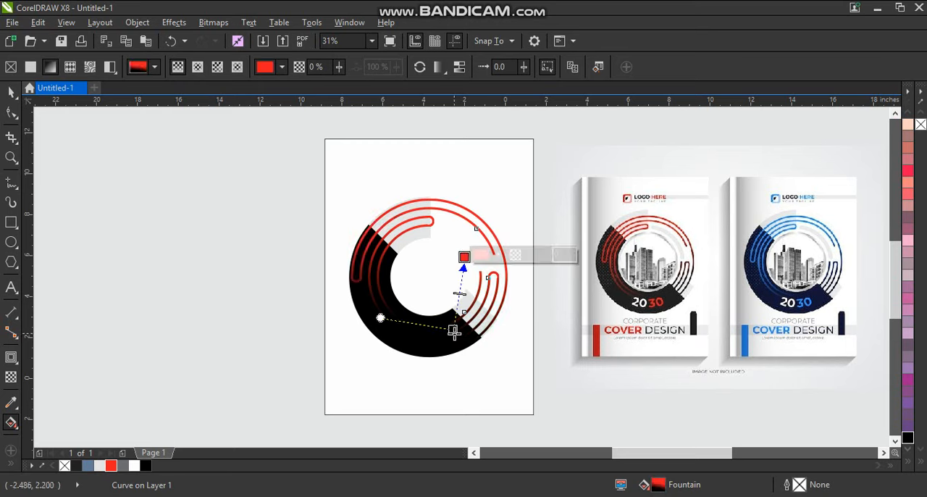
{"action": "left_click_drag", "start_coordinate": [453, 328], "coordinate": [460, 330]}
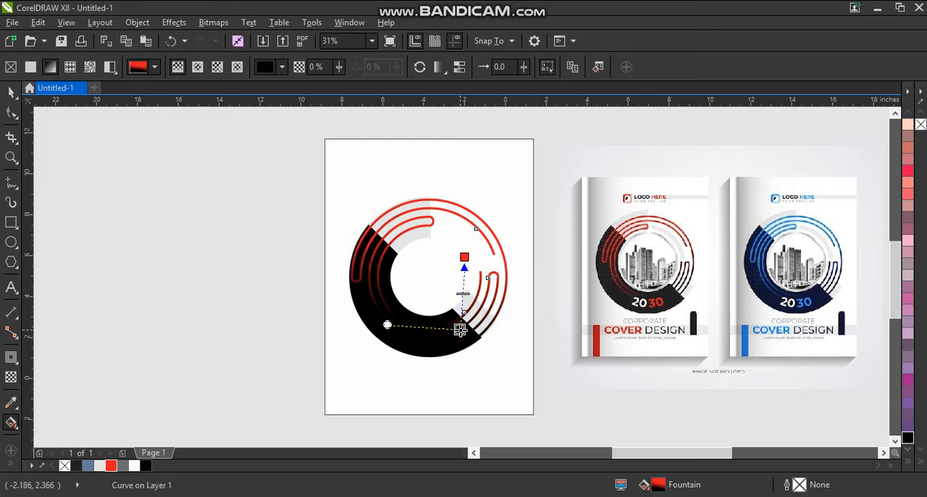
{"action": "left_click", "coordinate": [462, 257]}
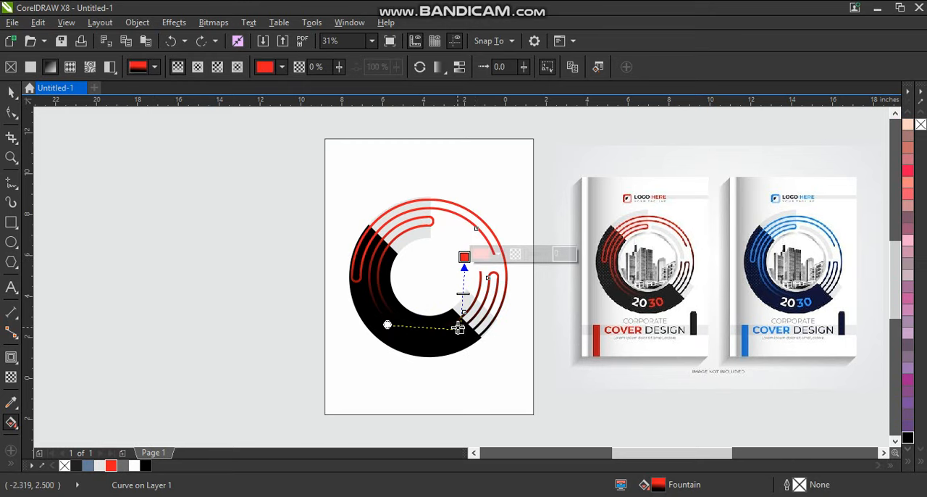
{"action": "left_click_drag", "start_coordinate": [457, 328], "coordinate": [457, 333]}
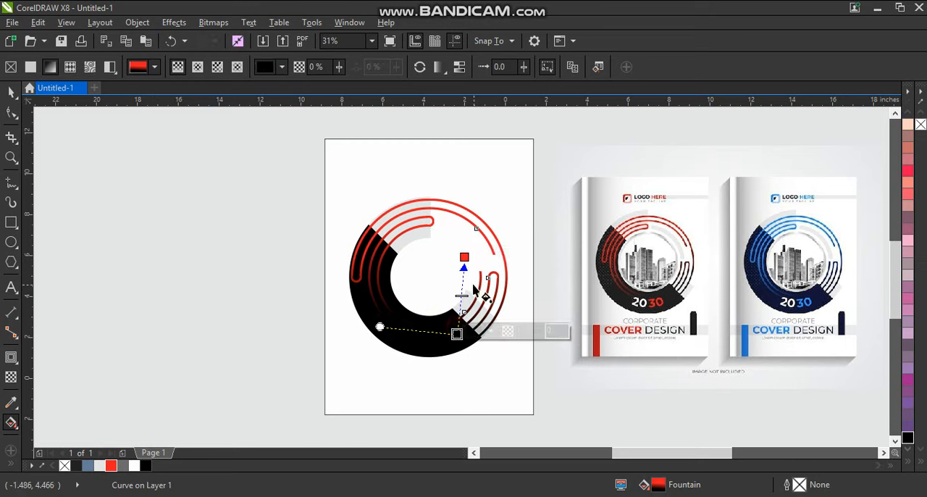
{"action": "key", "text": "space"}
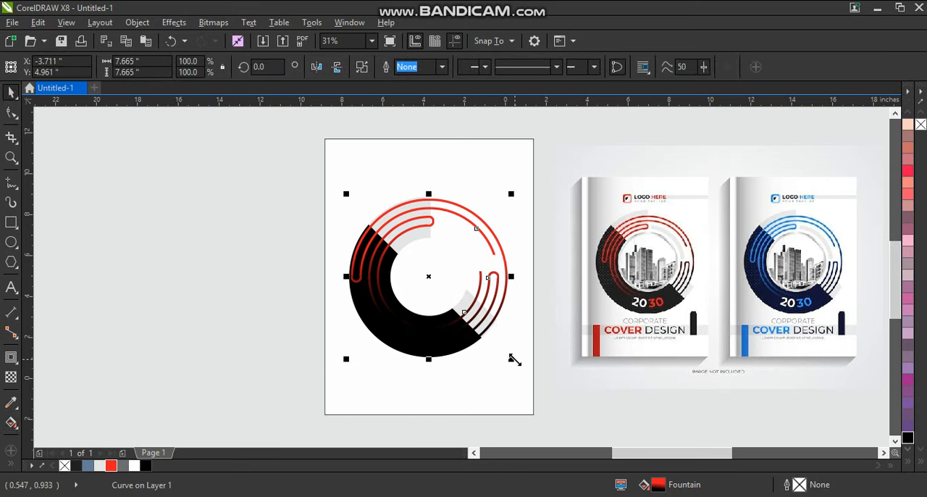
{"action": "left_click_drag", "start_coordinate": [515, 360], "coordinate": [513, 362]}
{"action": "left_click", "coordinate": [279, 265]}
{"action": "left_click", "coordinate": [414, 280]}
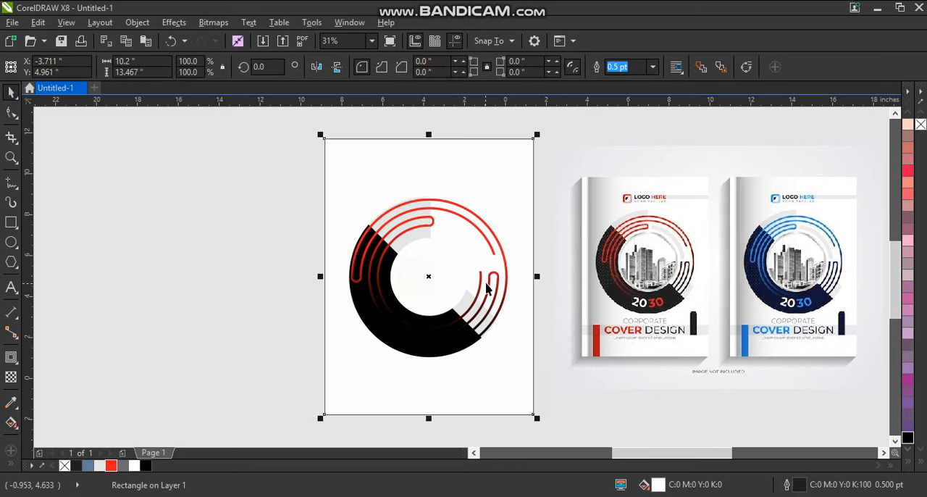
- Draw a circle about 3.7 inches across and centre it horizontally and vertically on the ring group
{"action": "left_click", "coordinate": [11, 242]}
{"action": "mouse_move", "coordinate": [148, 202]}
{"action": "left_mouse_down"}
{"action": "mouse_move", "coordinate": [200, 271]}
{"action": "mouse_move", "coordinate": [231, 285]}
{"action": "left_mouse_up"}
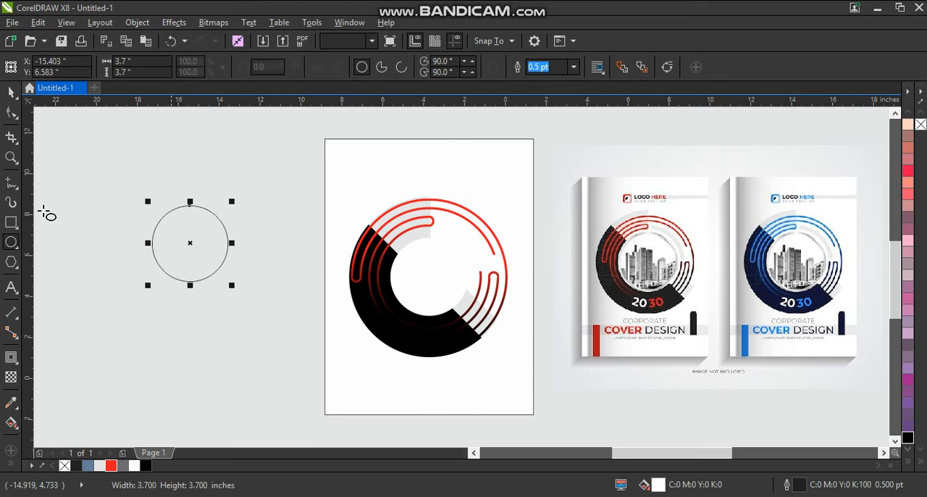
{"action": "left_click", "coordinate": [10, 93]}
{"action": "left_click", "coordinate": [430, 235], "text": "shift"}
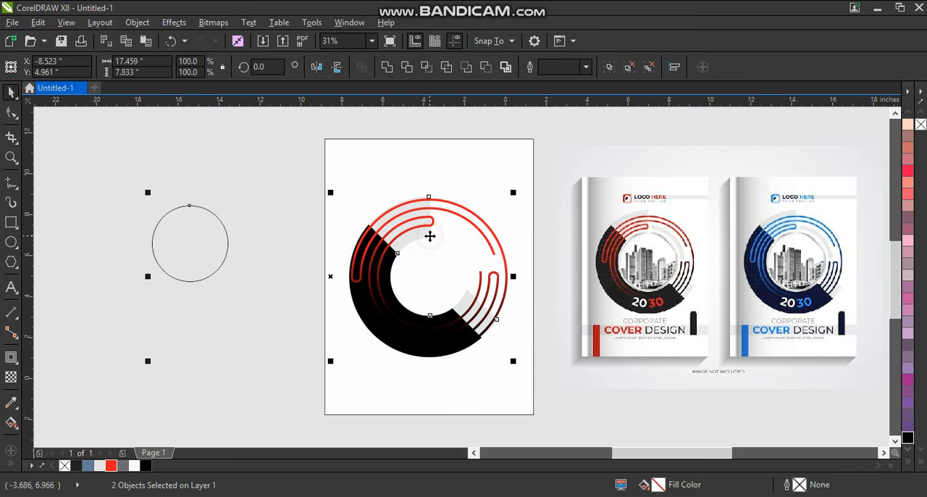
{"action": "key", "text": "c"}
{"action": "key", "text": "e"}
- Shrink the centre circle to about 3.28 inches with a concentric copy about 3.01 inches across, and fill both with 70% Black
{"action": "left_click", "coordinate": [419, 253]}
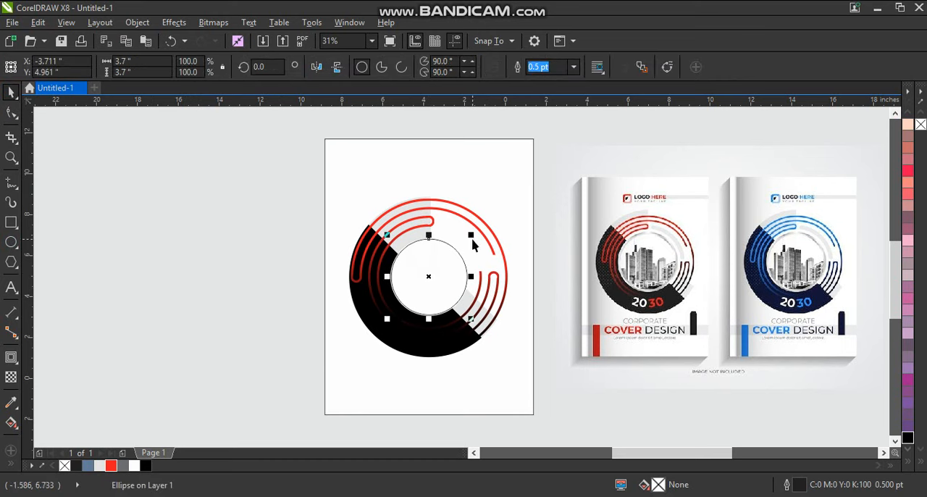
{"action": "left_click_drag", "start_coordinate": [468, 238], "coordinate": [469, 243]}
{"action": "left_click", "coordinate": [123, 465]}
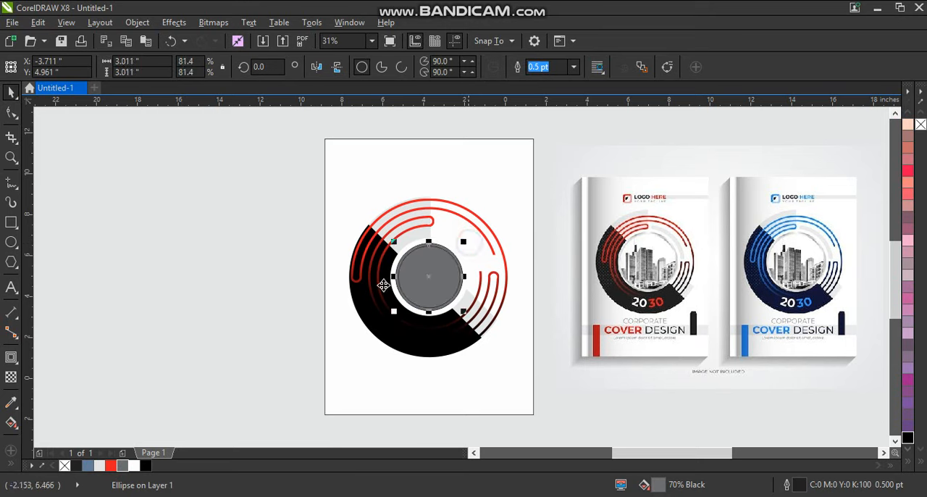
- Fill the inner centre circle with white and remove the outlines from both centre circles
{"action": "left_click", "coordinate": [134, 465]}
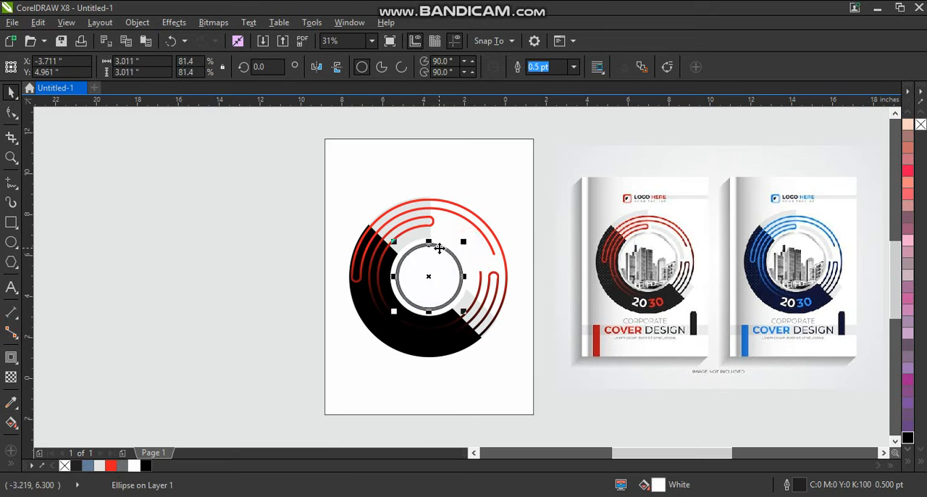
{"action": "left_click", "coordinate": [440, 250], "text": "shift"}
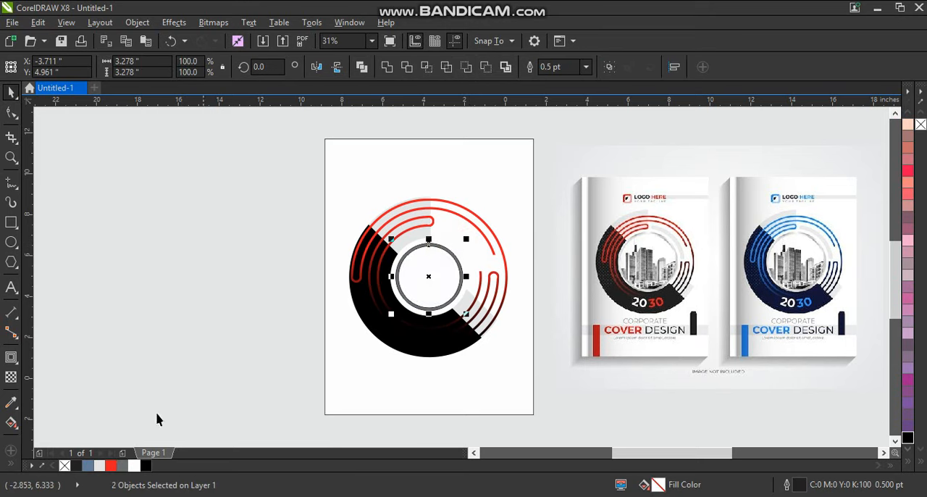
{"action": "right_click", "coordinate": [65, 465]}
- Scale the whole ring artwork, including the line curves and centre circles, up slightly about its centre
{"action": "left_click_drag", "start_coordinate": [251, 172], "coordinate": [521, 369]}
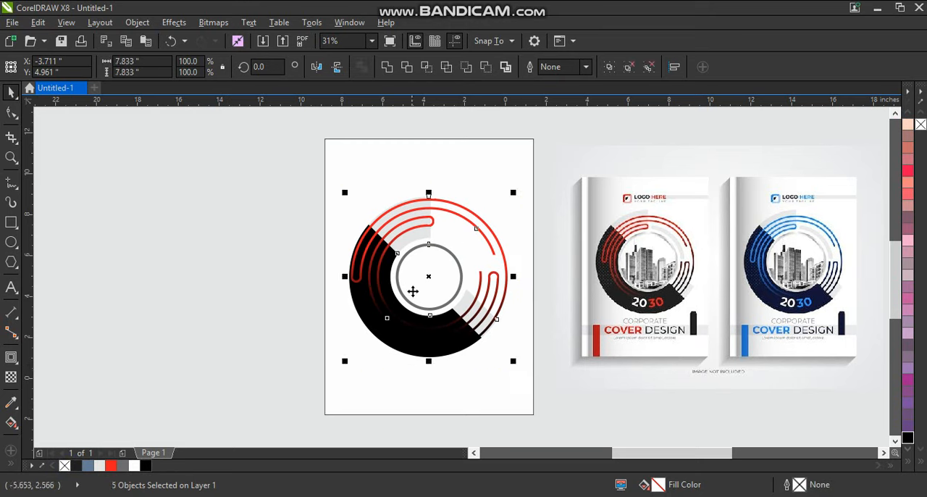
{"action": "left_click_drag", "start_coordinate": [512, 192], "coordinate": [522, 185]}
{"action": "left_click", "coordinate": [264, 199]}
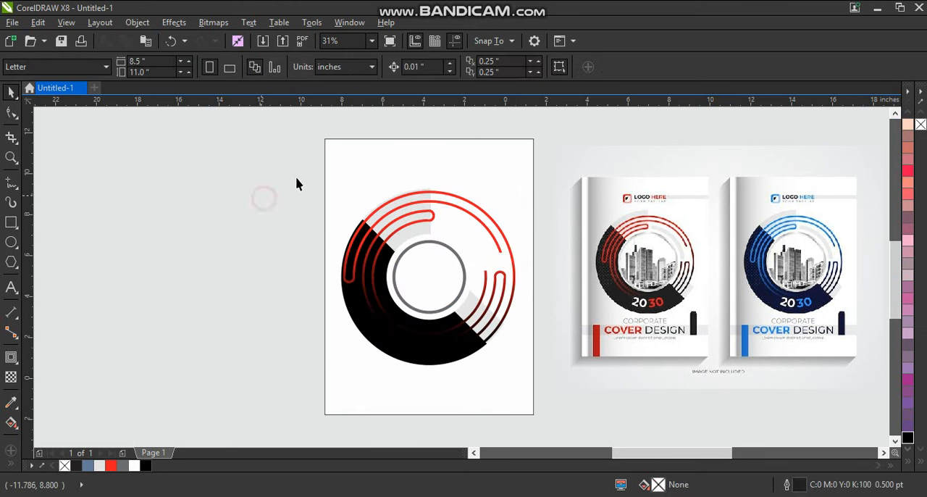
- Remove the outline from the white cover background rectangle
{"action": "left_click", "coordinate": [393, 159]}
{"action": "right_click", "coordinate": [64, 464]}
{"action": "left_click", "coordinate": [149, 288]}
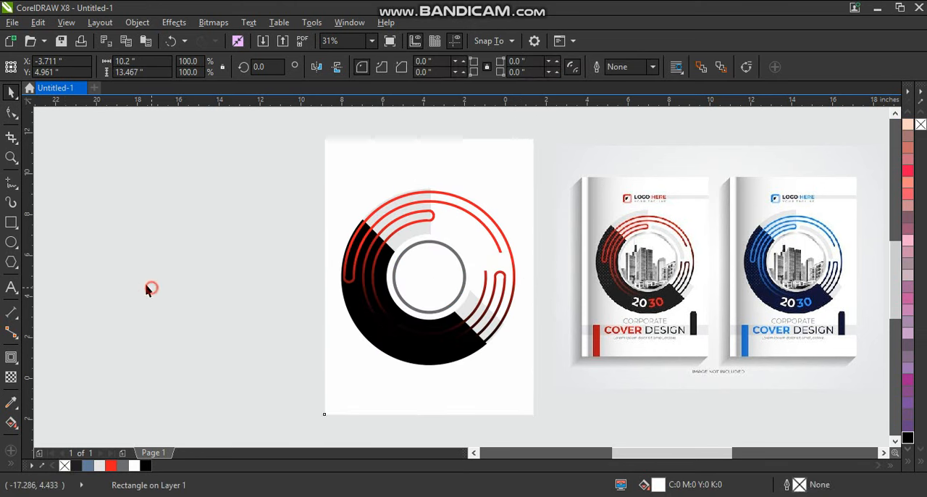
{"action": "left_click", "coordinate": [11, 157]}
{"action": "left_click_drag", "start_coordinate": [282, 161], "coordinate": [871, 378]}
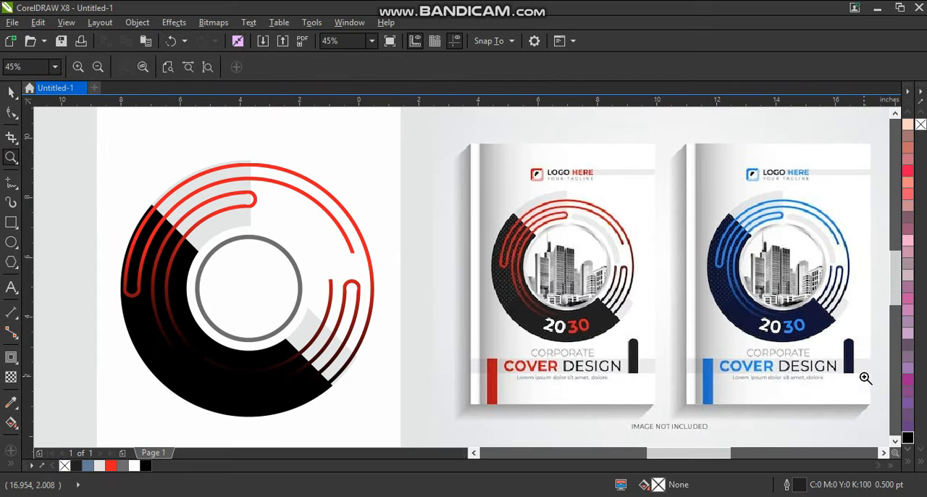